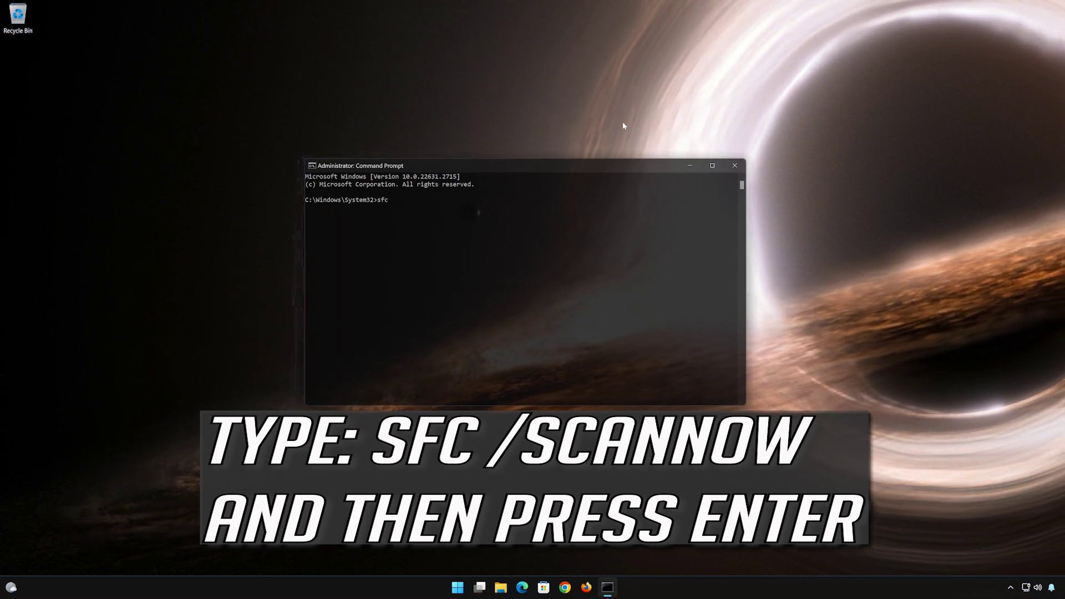
Step: Run the system file scan with sfc /scannow, and close the Command Prompt with exit once it completes
type("/scannow")
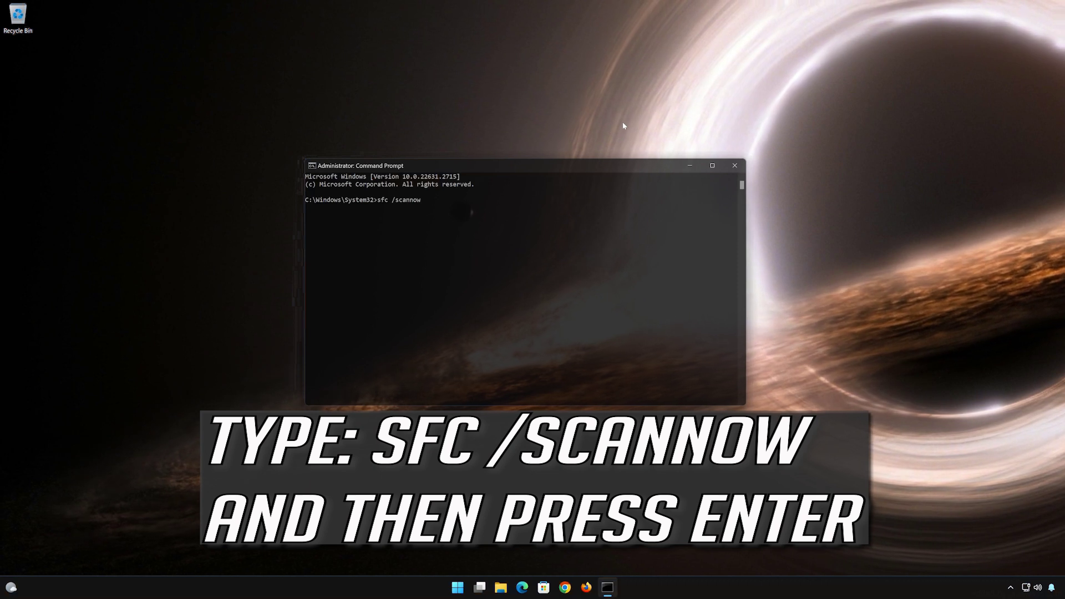
key("Return")
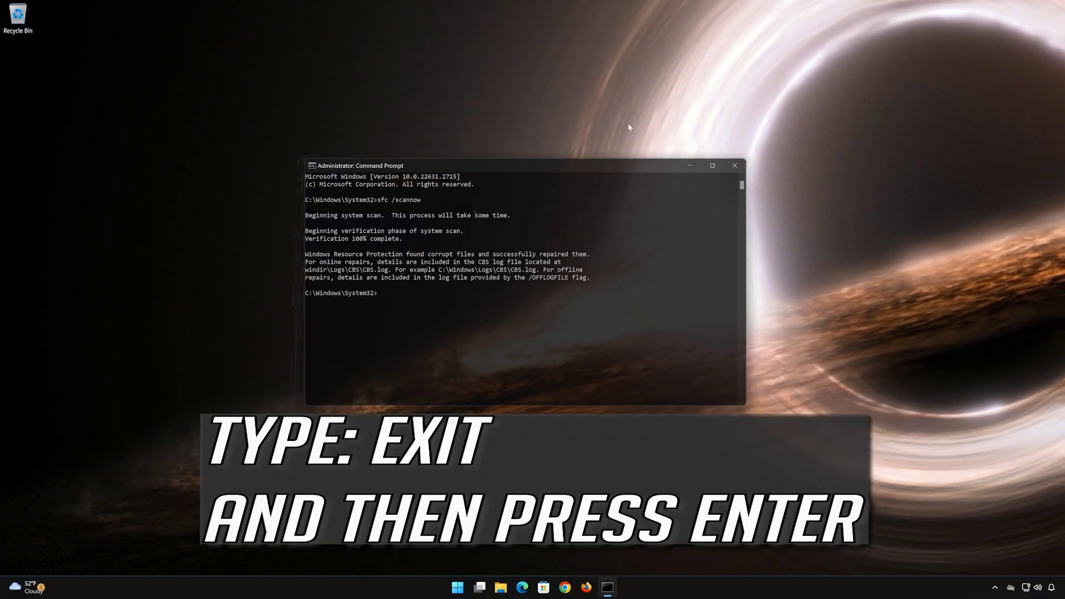
type("exit")
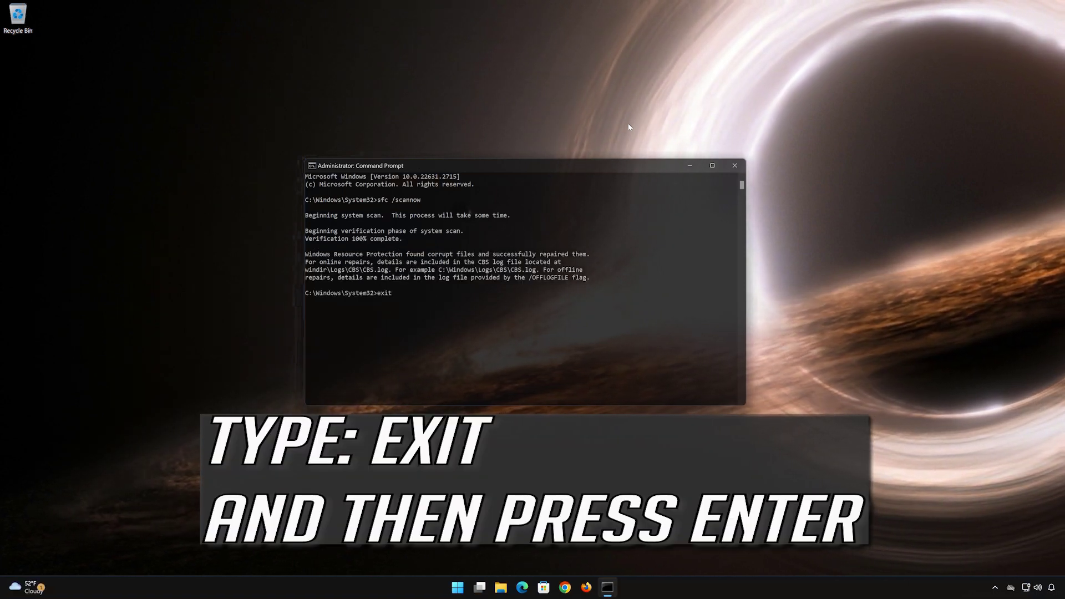
key("Return")
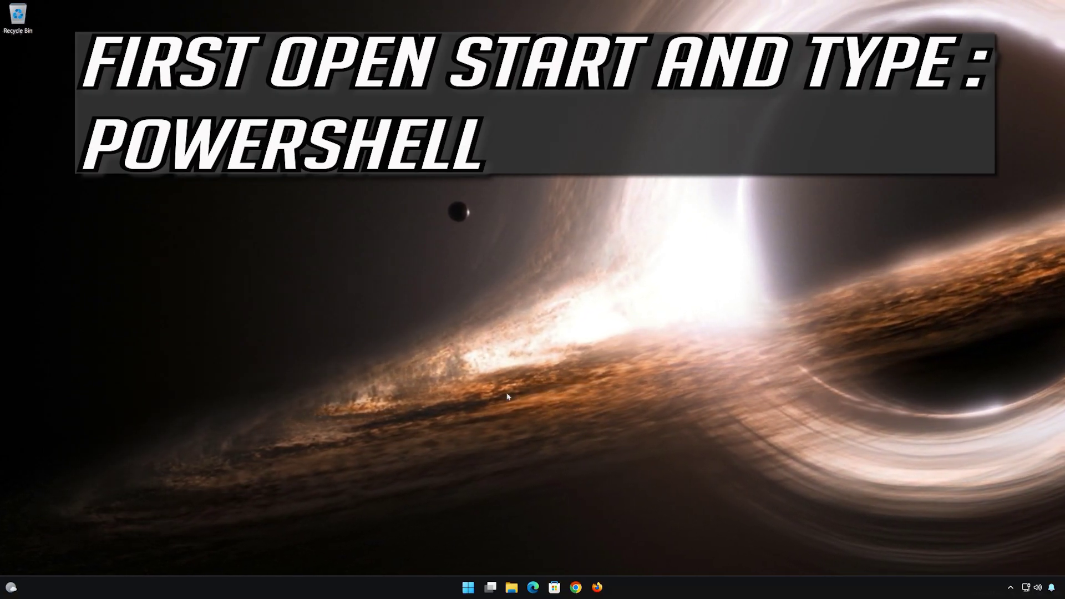
Step: Search for powershell, open Windows PowerShell as administrator with elevation approved, and move its window toward the middle of the desktop
left_click(476, 594)
type("po")
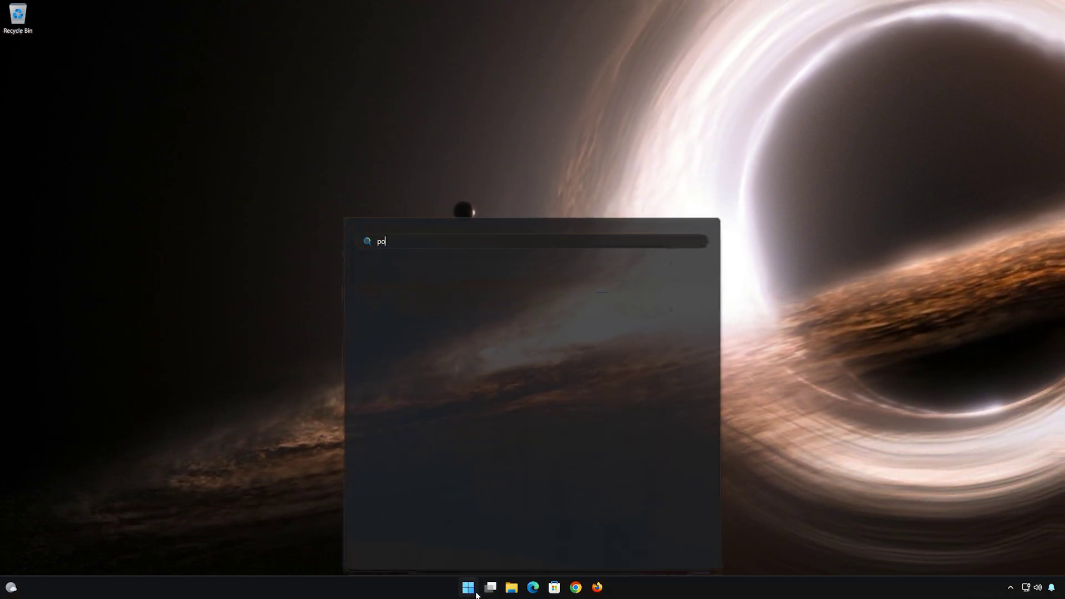
type("wers")
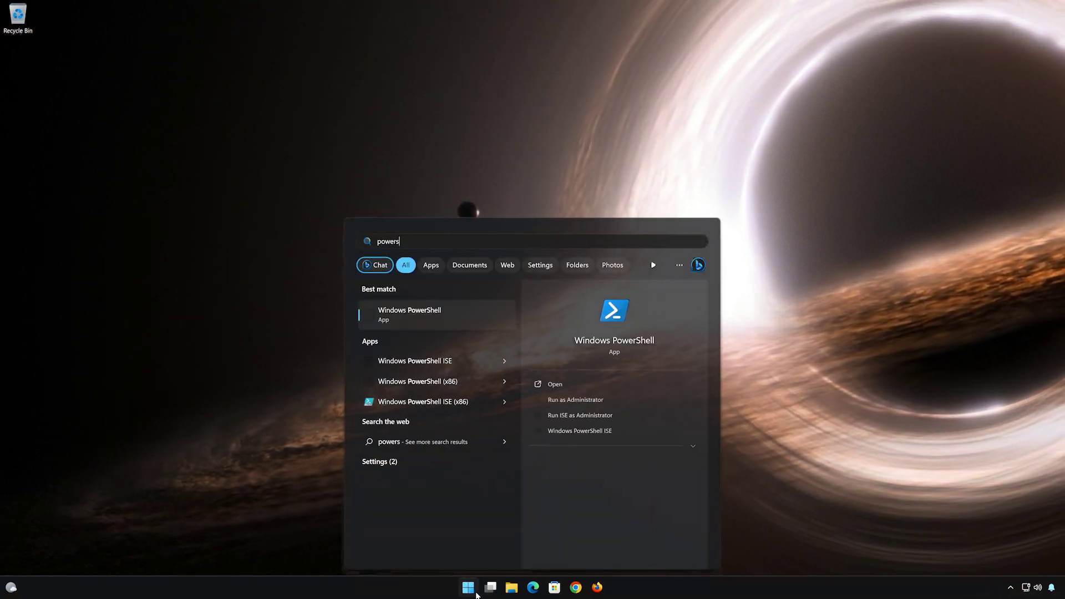
type("hell")
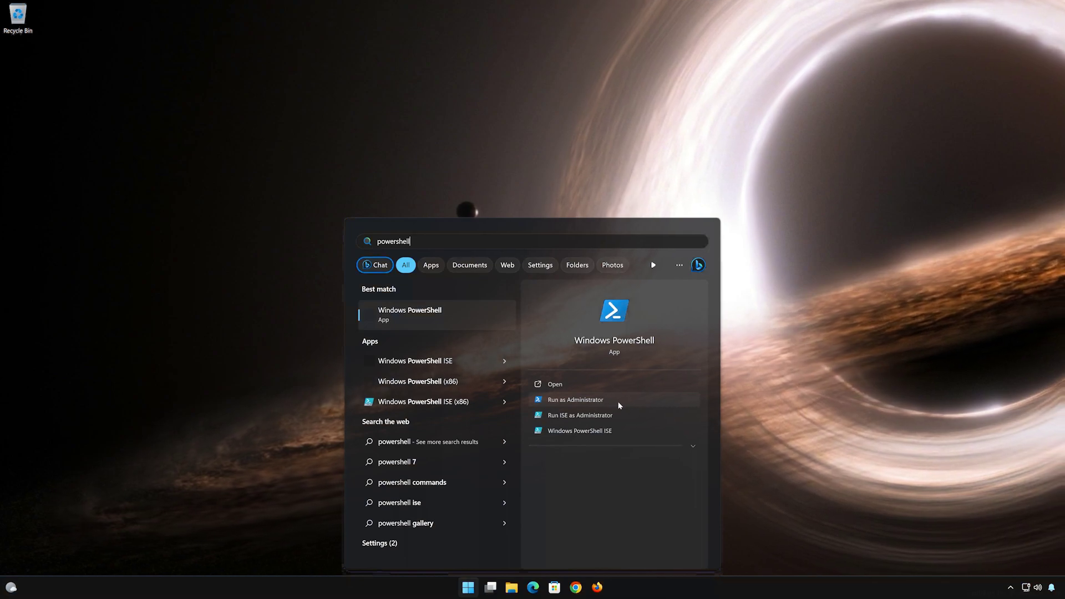
left_click(619, 403)
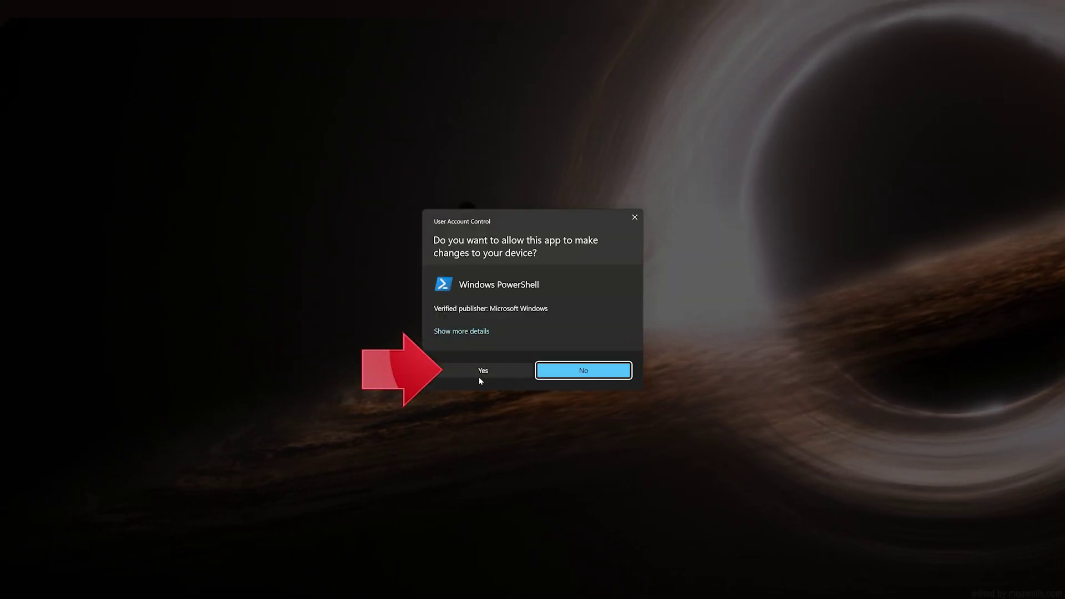
left_click(482, 372)
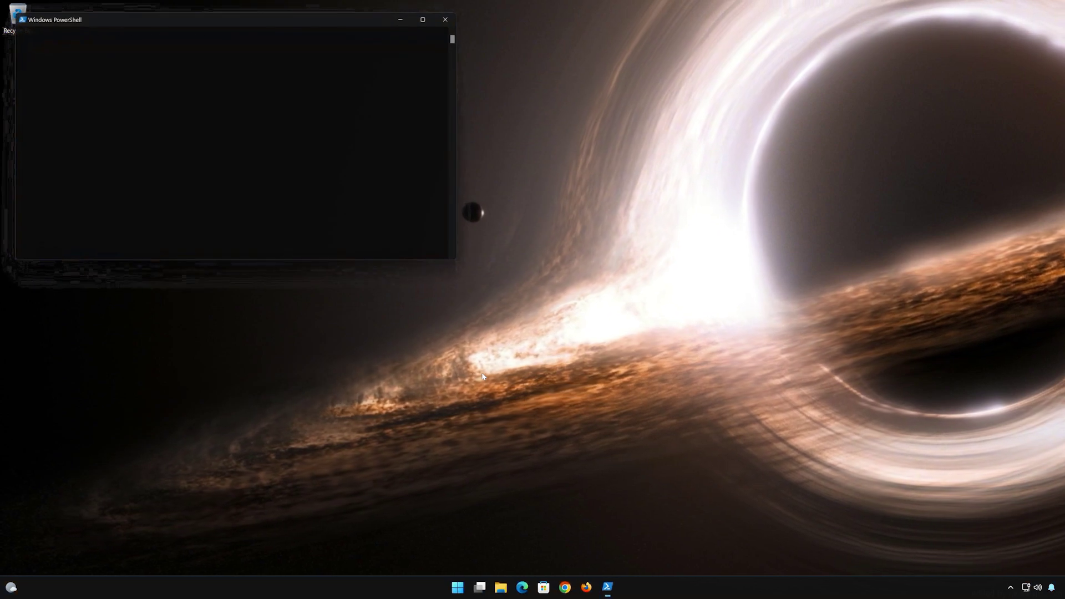
left_click_drag(282, 18, 583, 143)
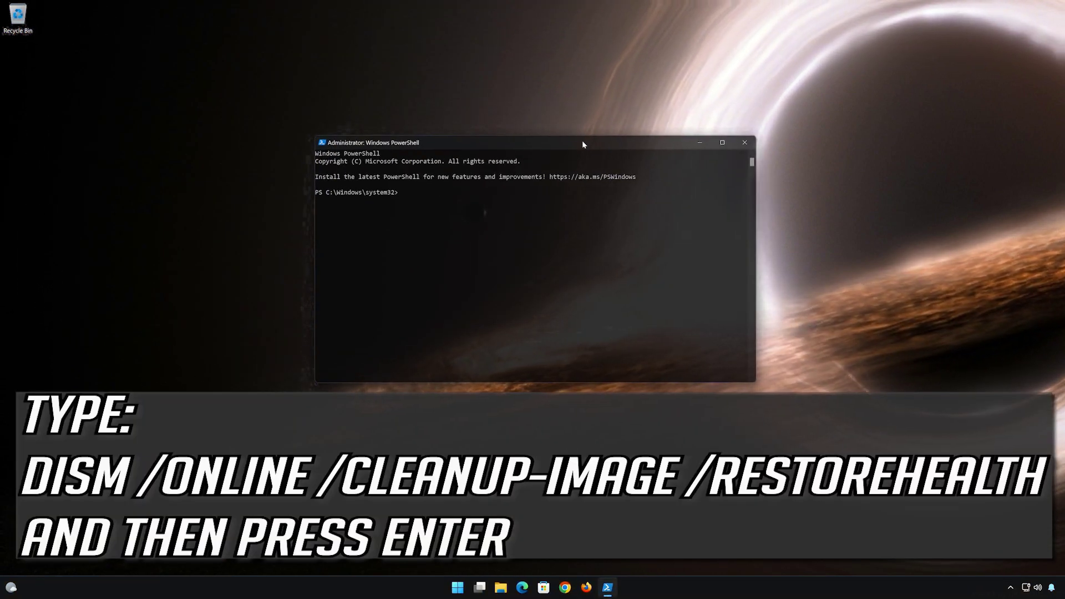
Step: Run DISM /Online /Cleanup-Image /RestoreHealth, and close PowerShell with exit once the repair completes
type("DISM")
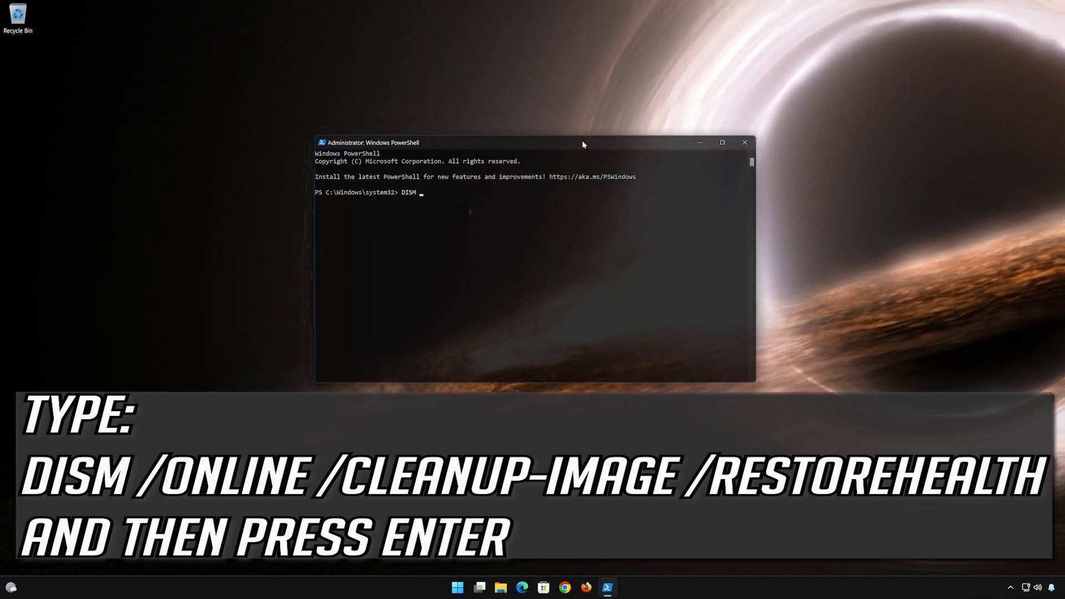
type(" /Onli")
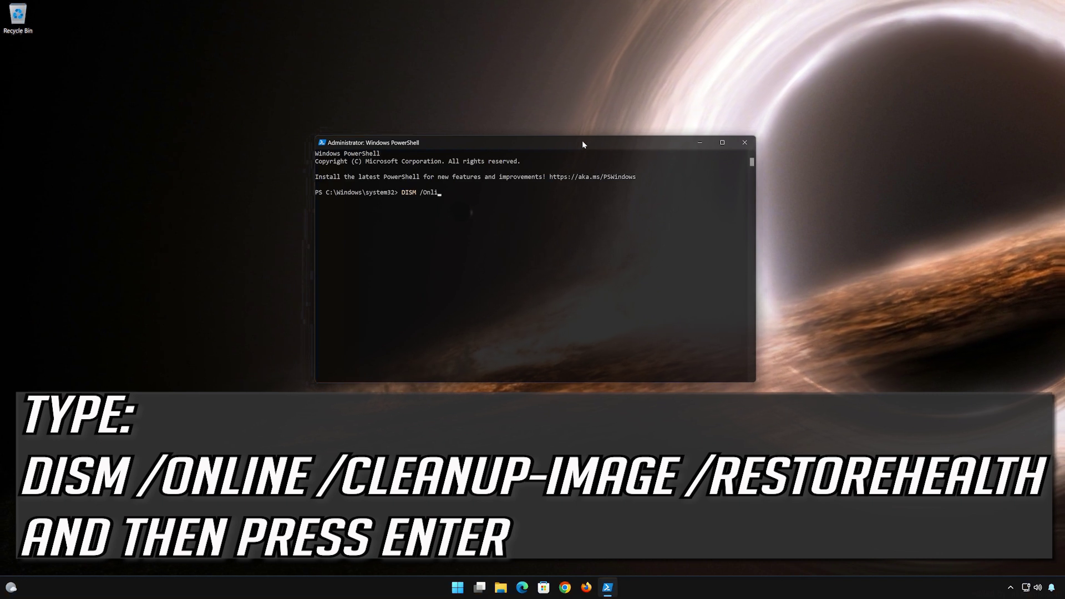
type("ne")
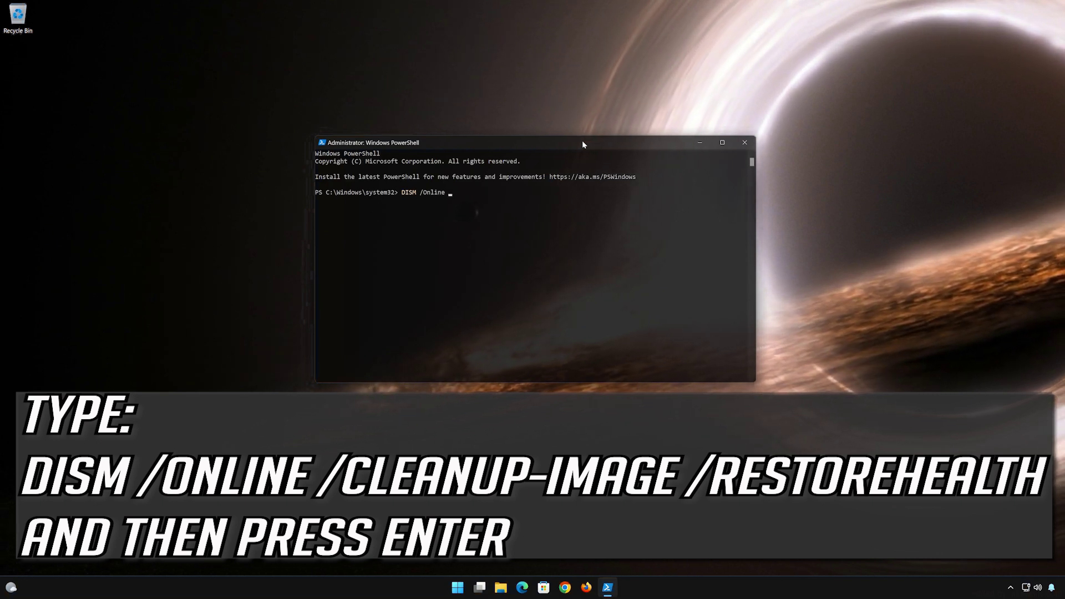
type(" /")
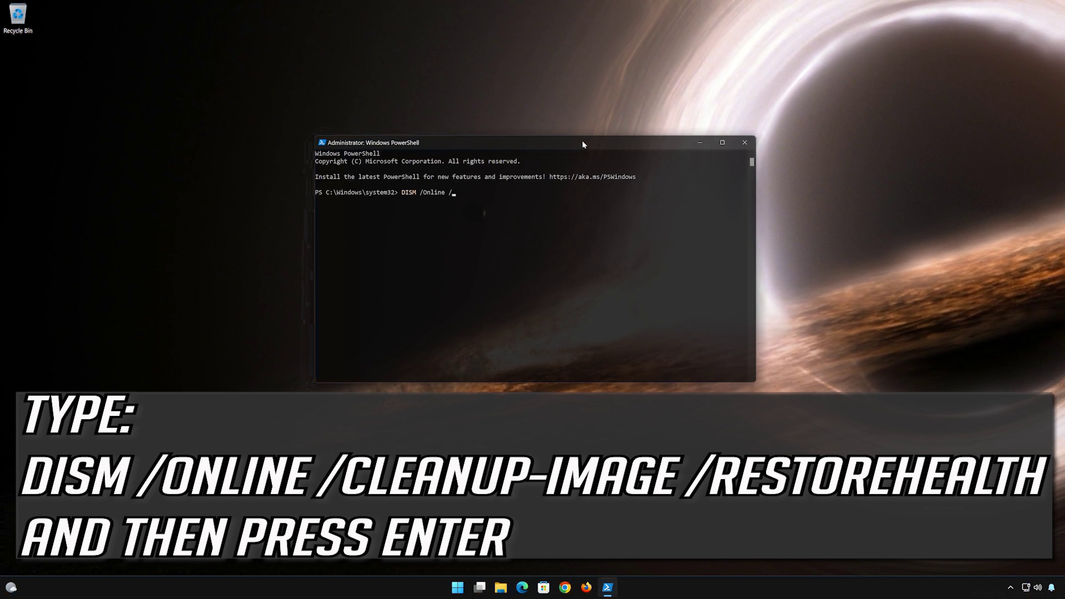
type("Clea")
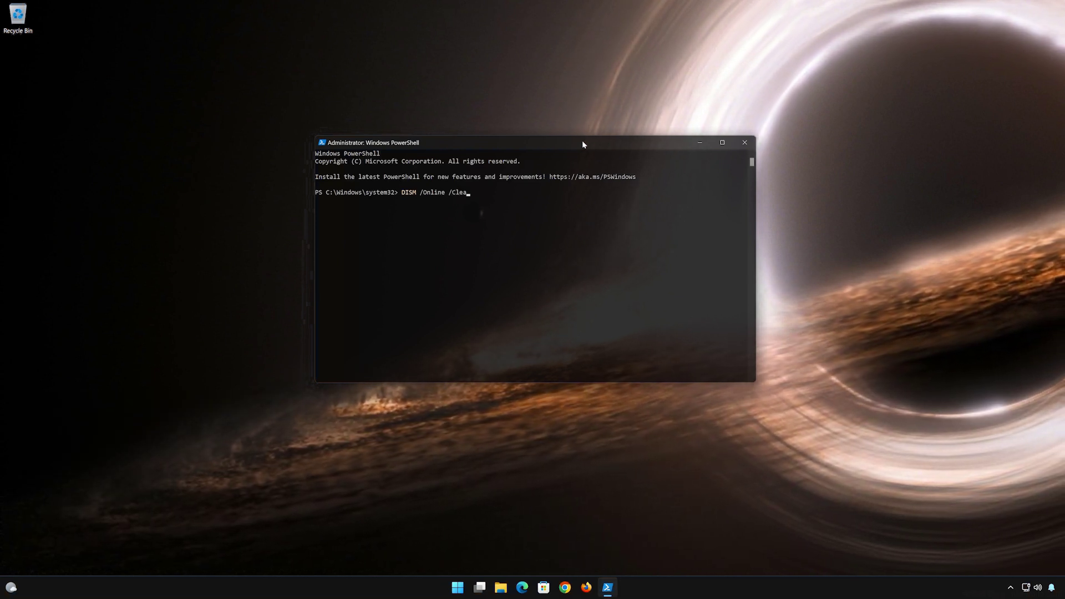
type("n")
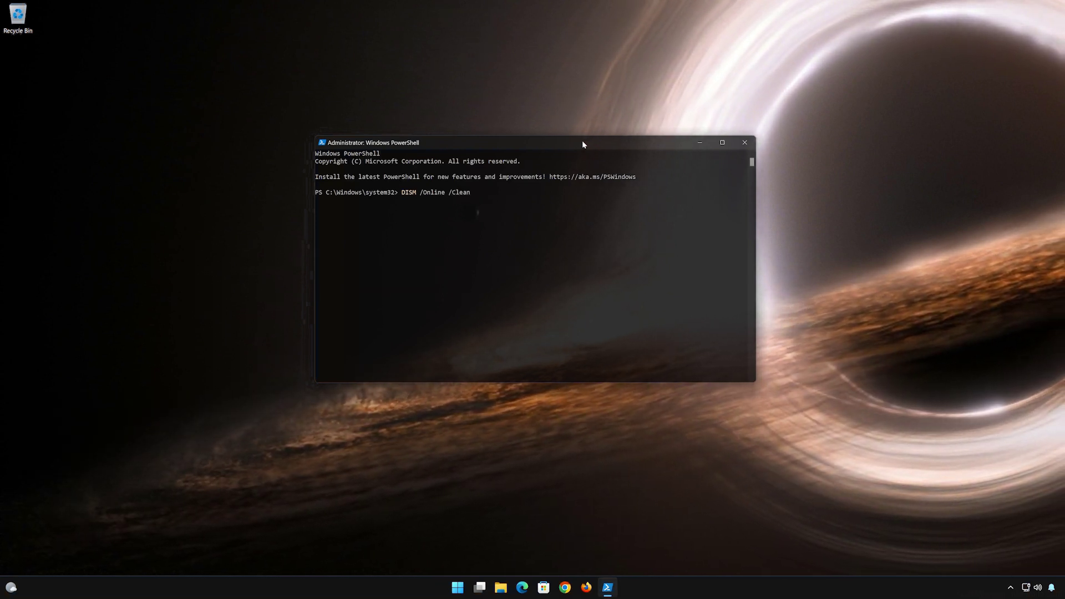
type("up")
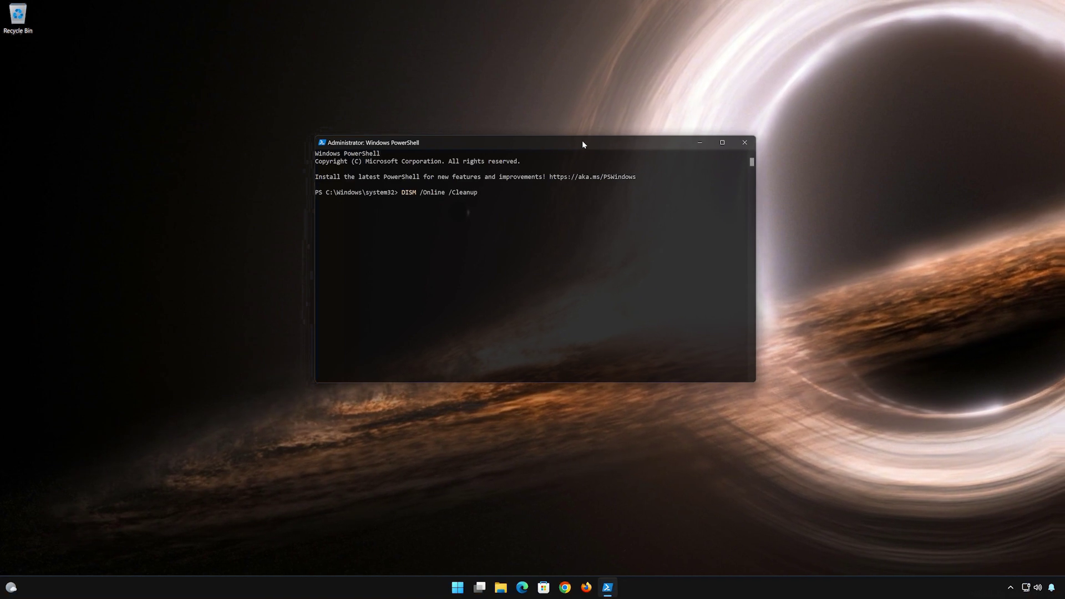
type("-I")
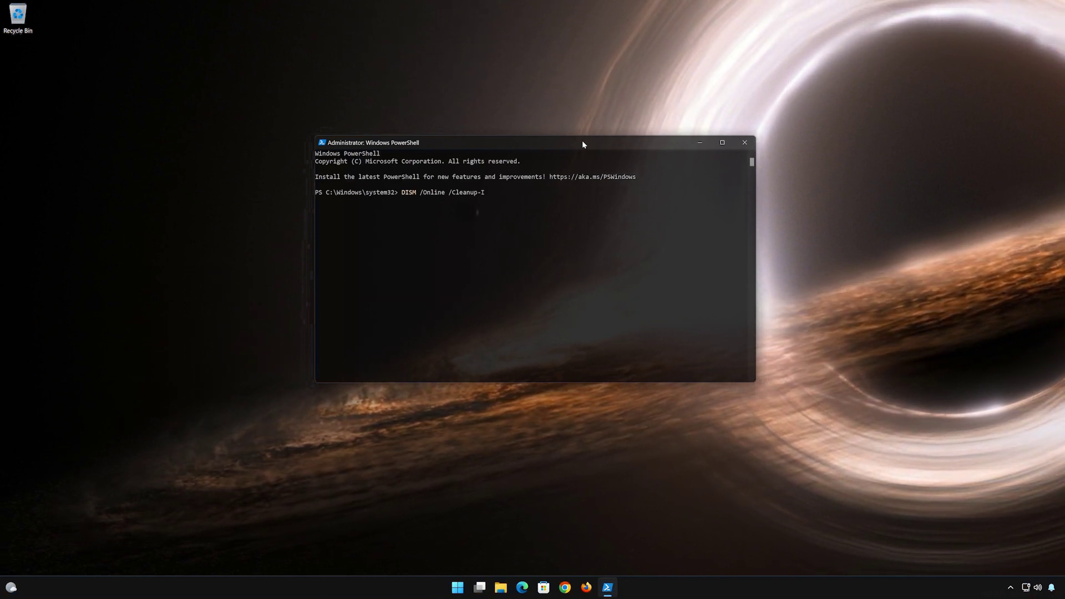
type("mage")
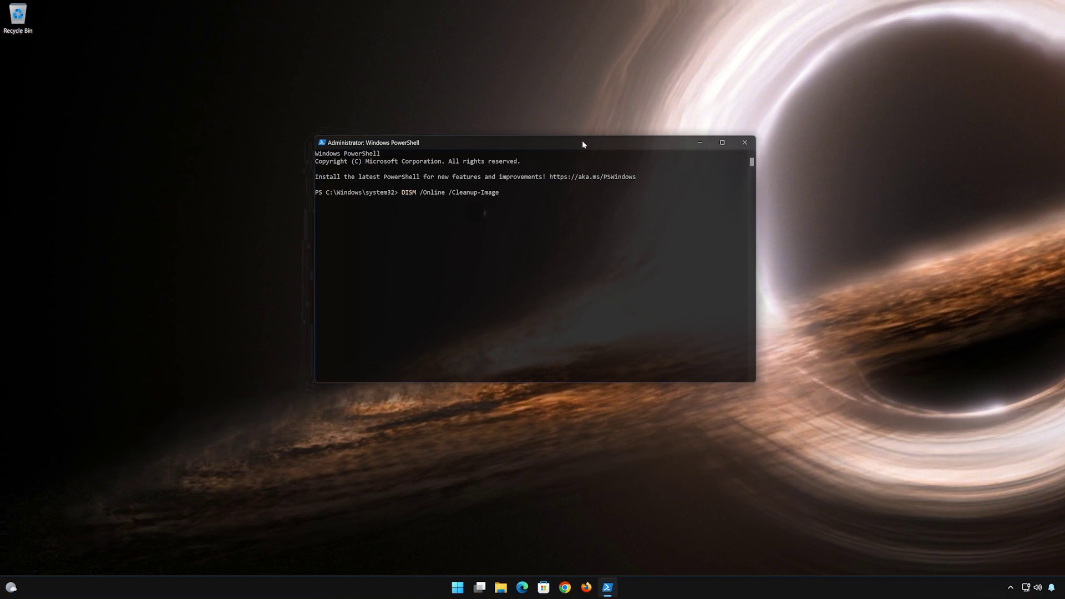
type(" /R")
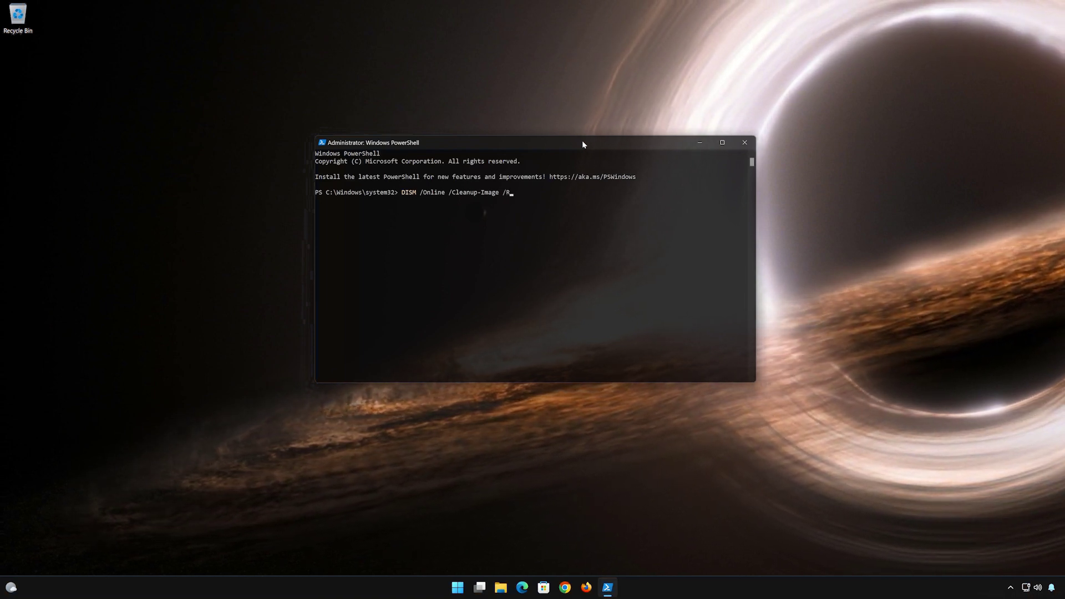
type("estore")
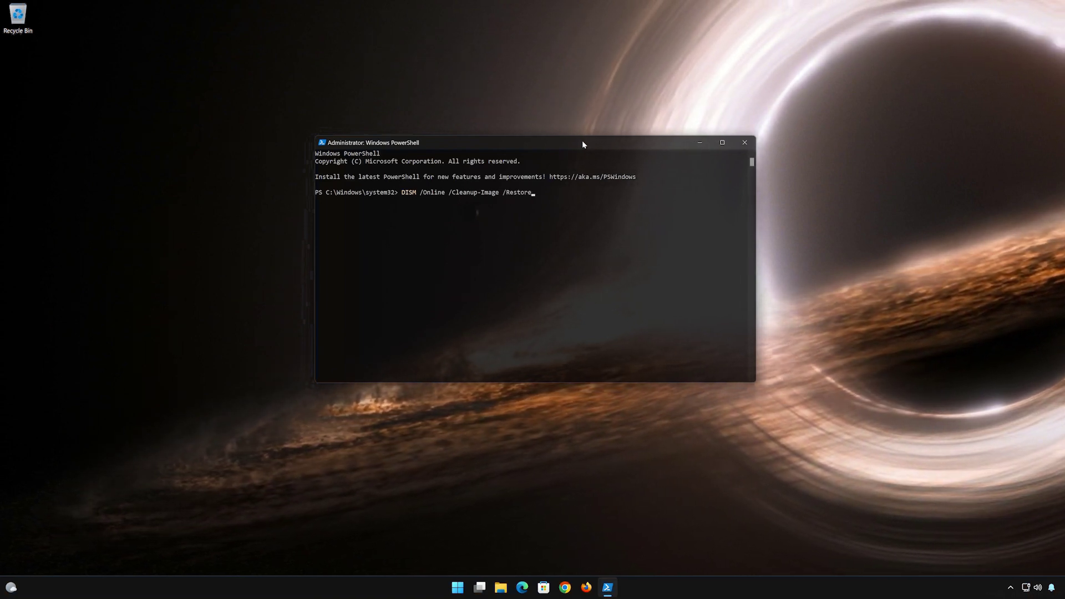
type("Health")
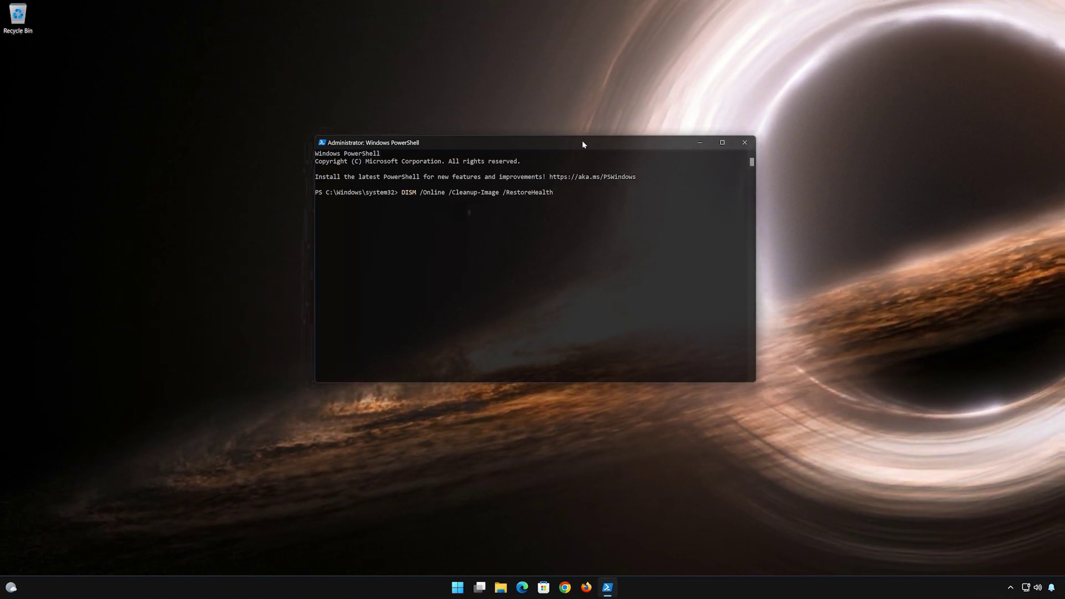
key("Return")
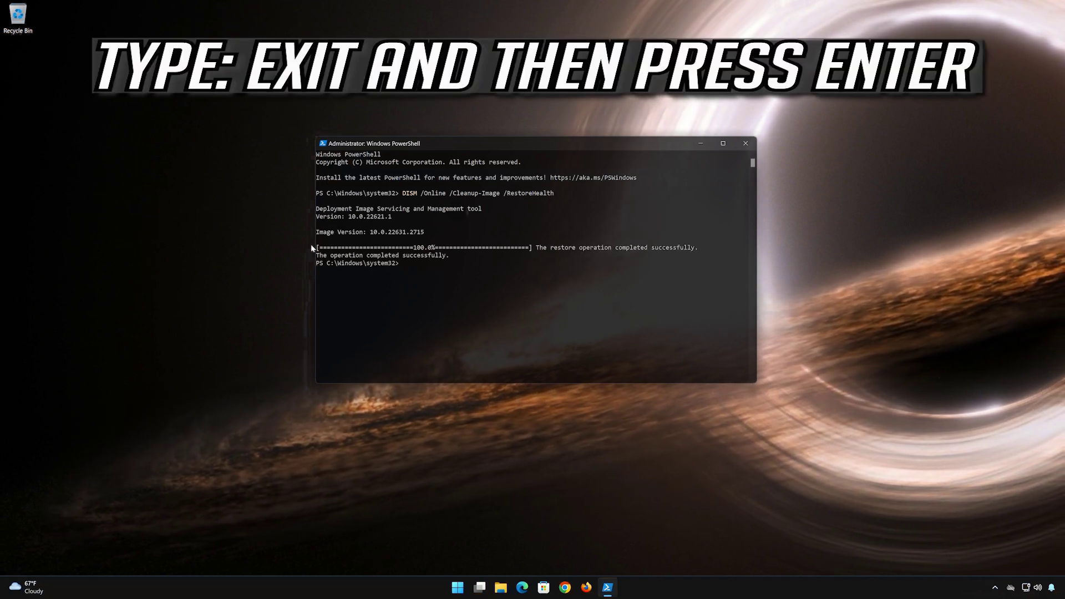
type("exit")
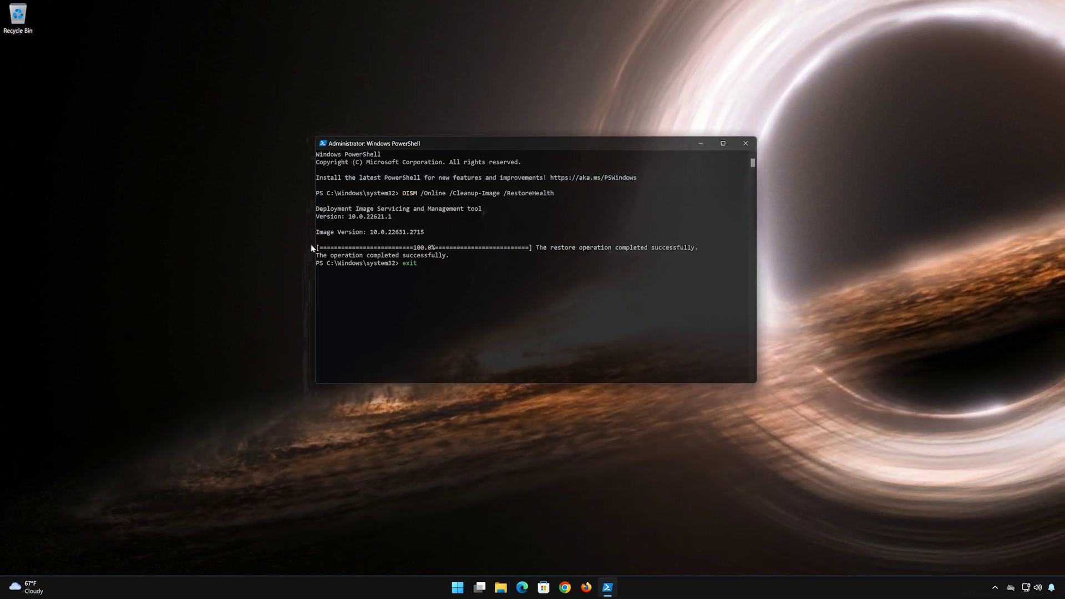
key("Return")
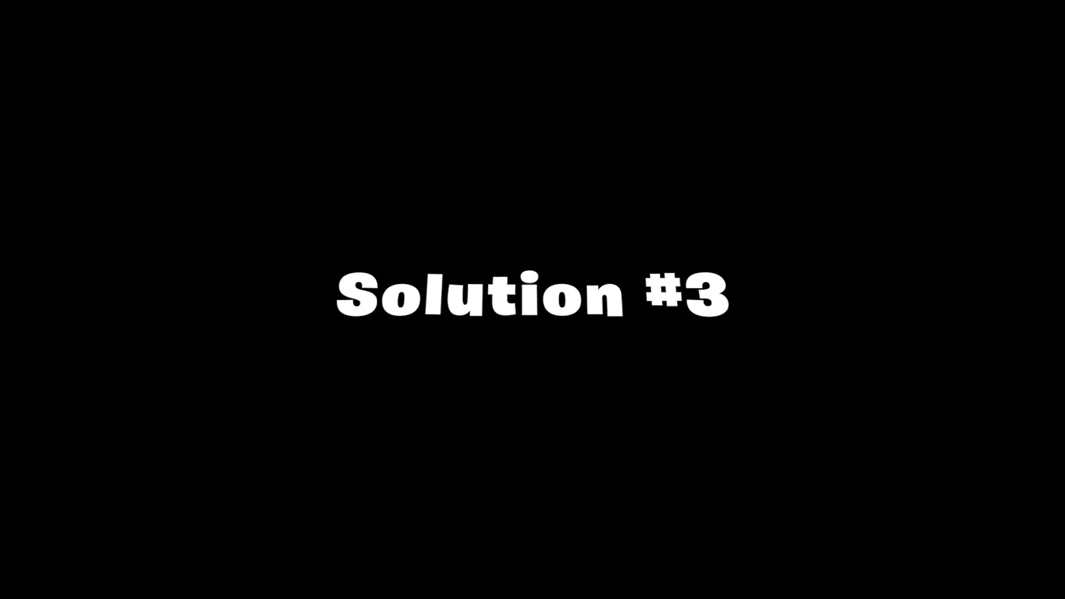
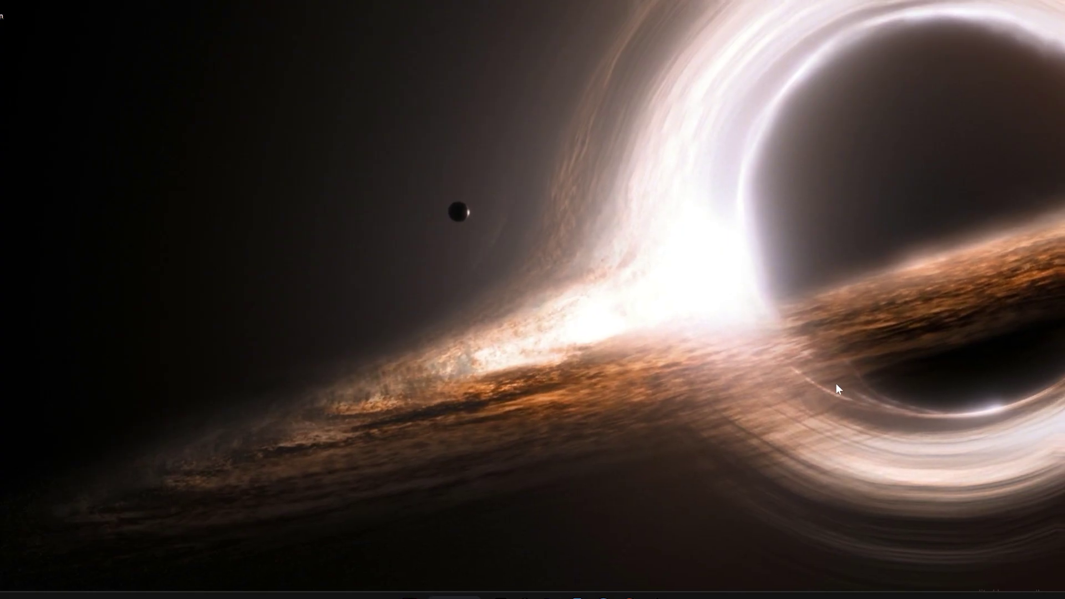
Step: Search for device manager, open Device Manager, and move its window toward the middle of the desktop
left_click(410, 597)
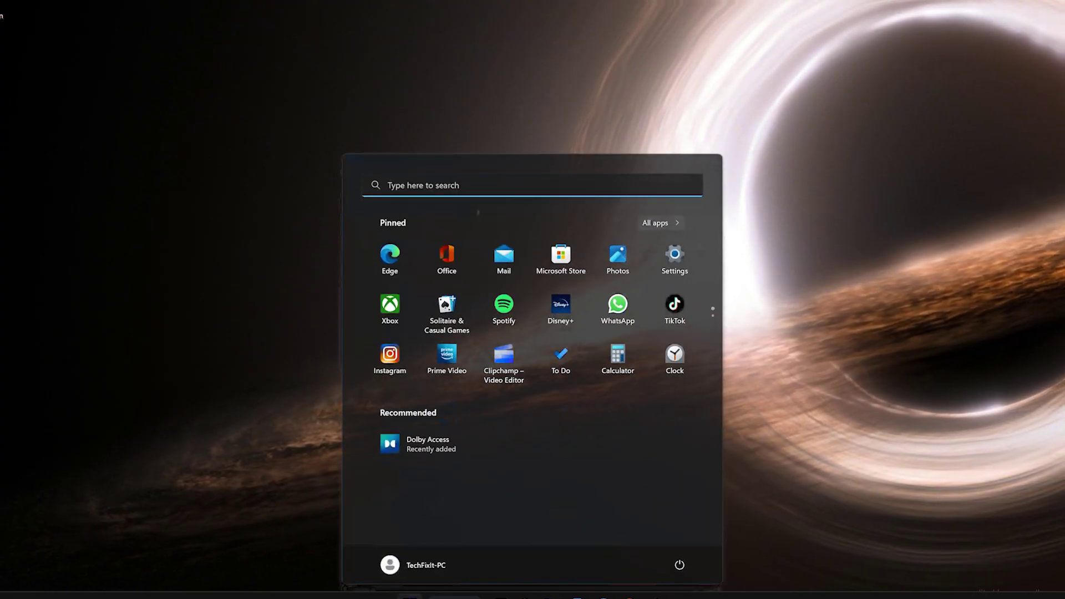
type("device manager")
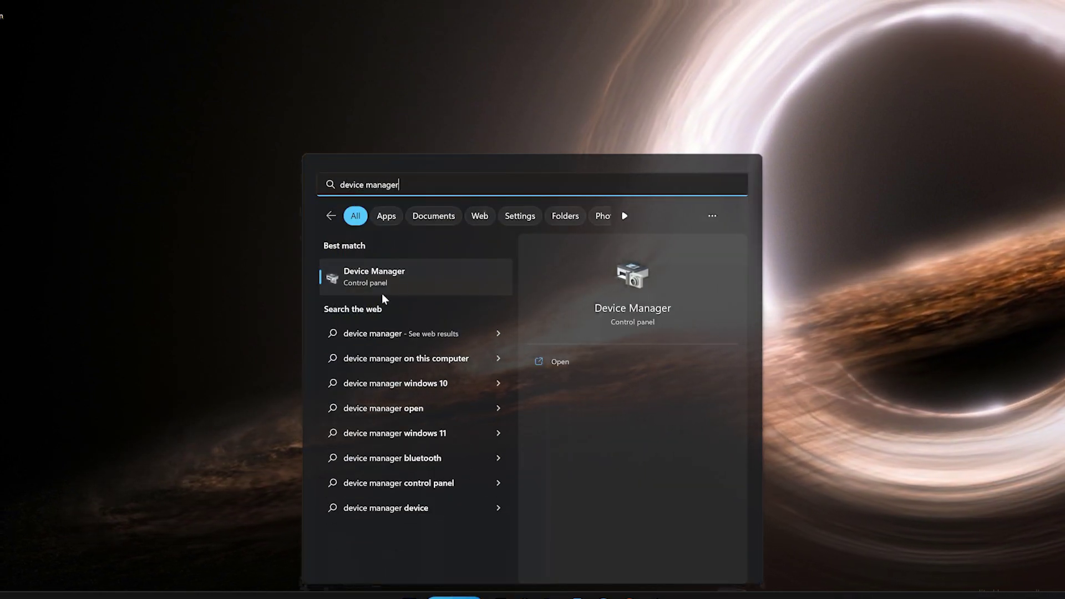
left_click(449, 283)
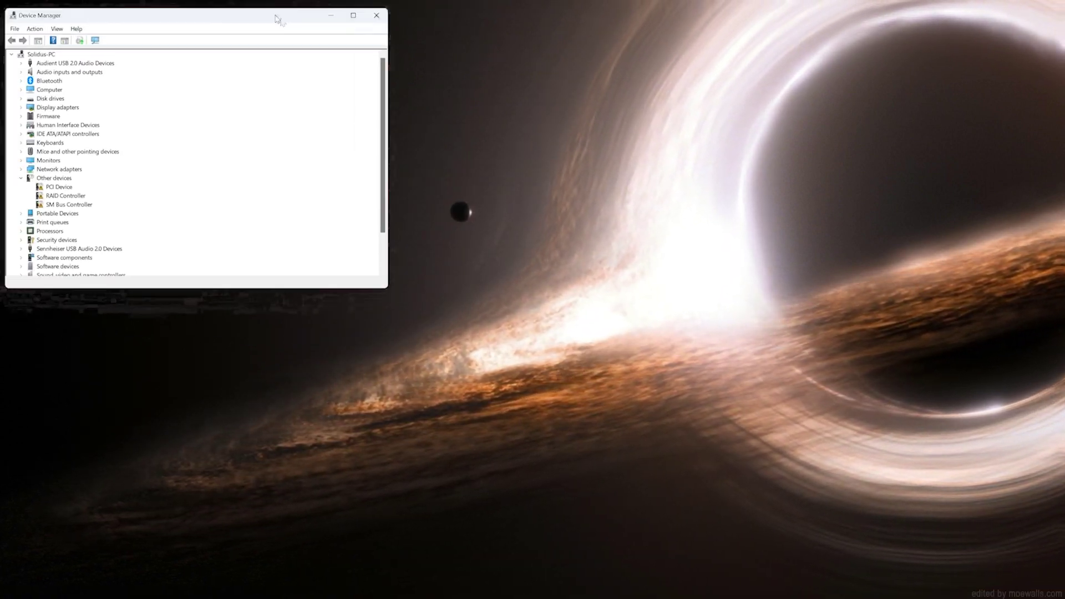
left_click_drag(255, 4, 578, 111)
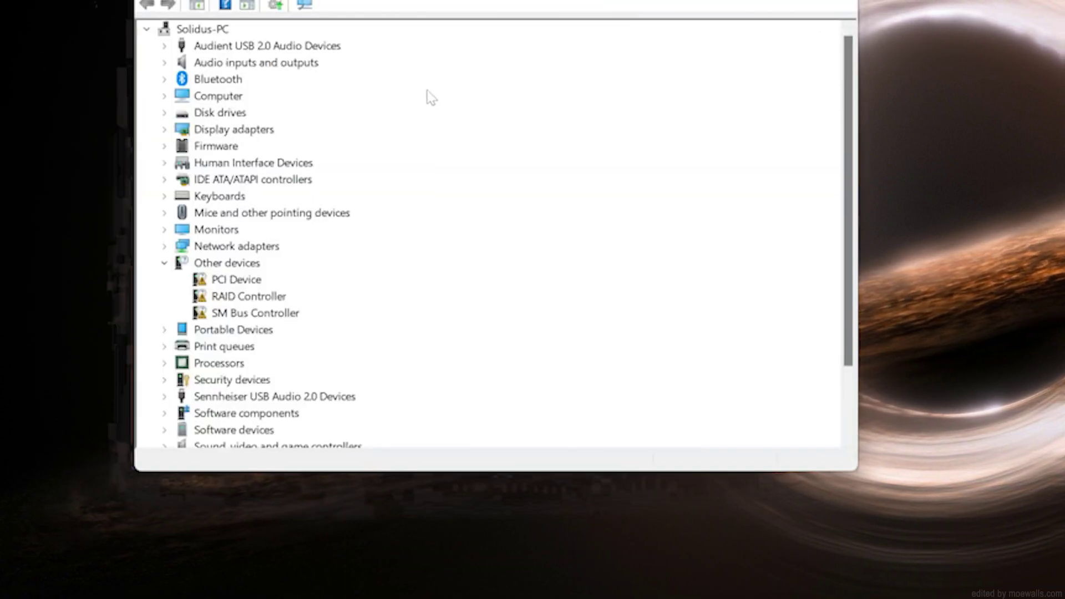
Step: Expand the display adapters and open the driver page in the properties of the NVIDIA GeForce RTX 4090
left_click(235, 130)
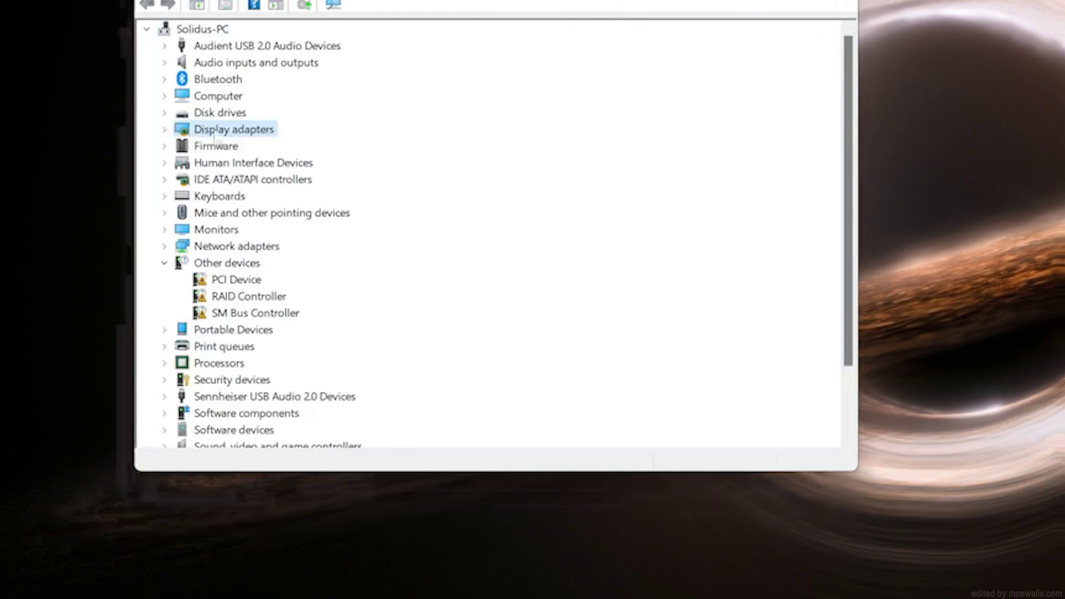
left_click(165, 132)
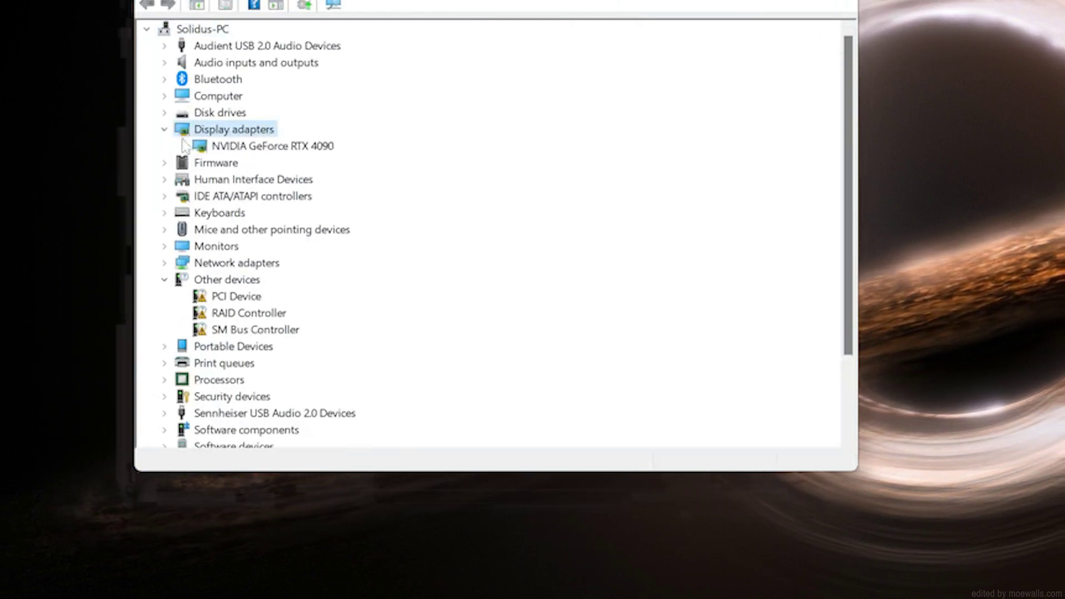
left_click(233, 147)
right_click(235, 149)
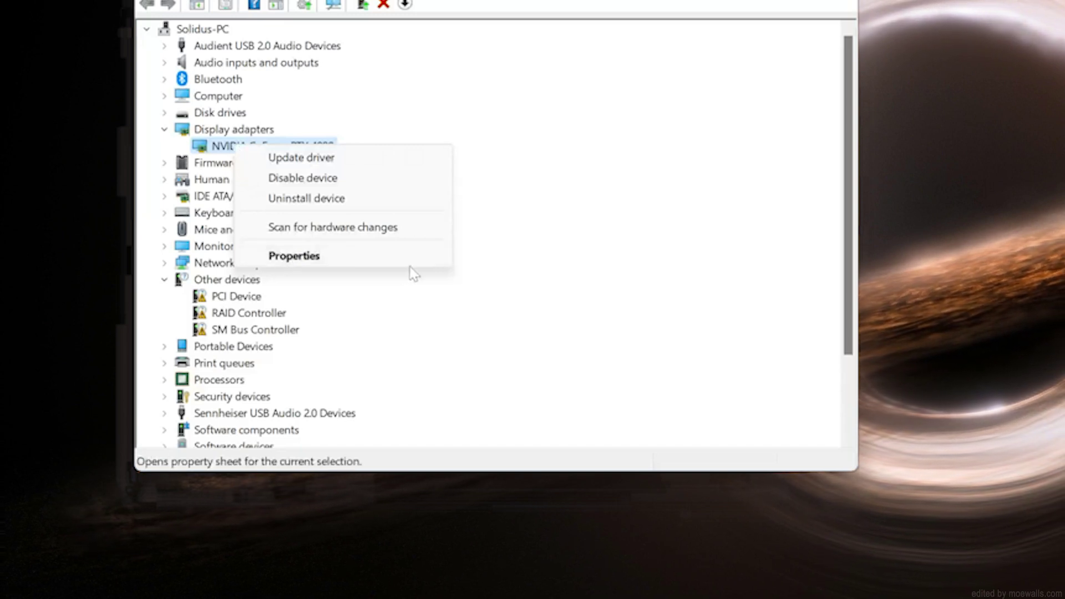
left_click(353, 266)
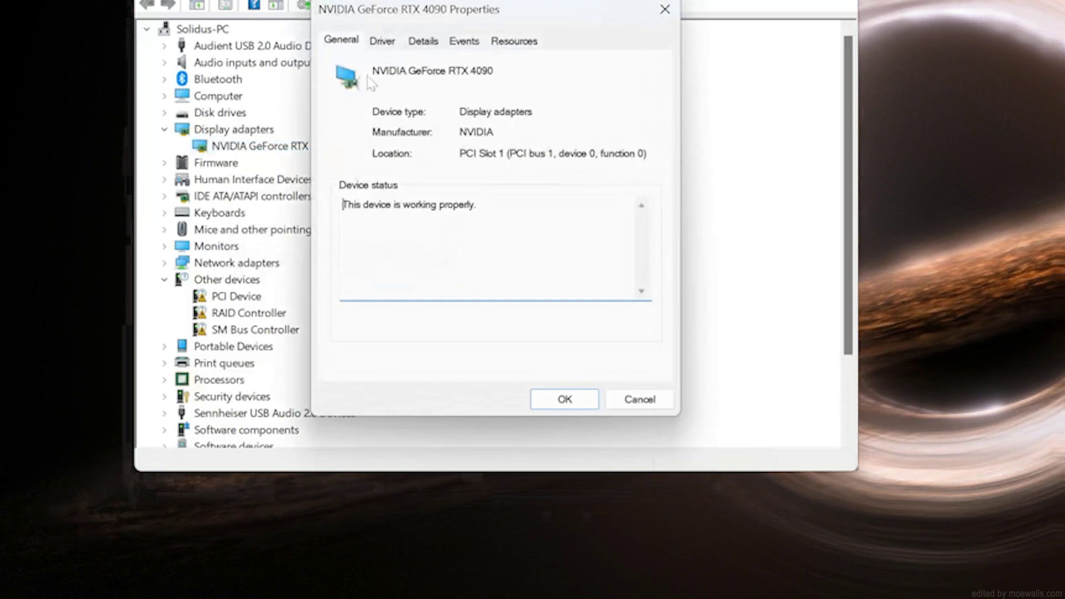
left_click(391, 45)
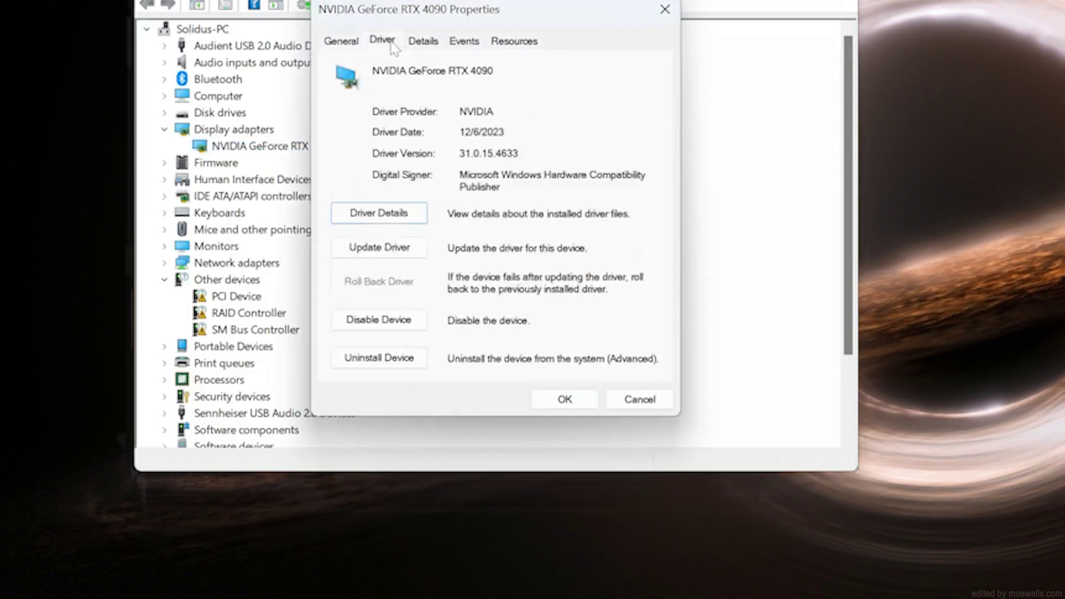
Step: Search automatically for an updated NVIDIA GeForce RTX 4090 driver, and continue on Windows Update by checking for updates
left_click(367, 253)
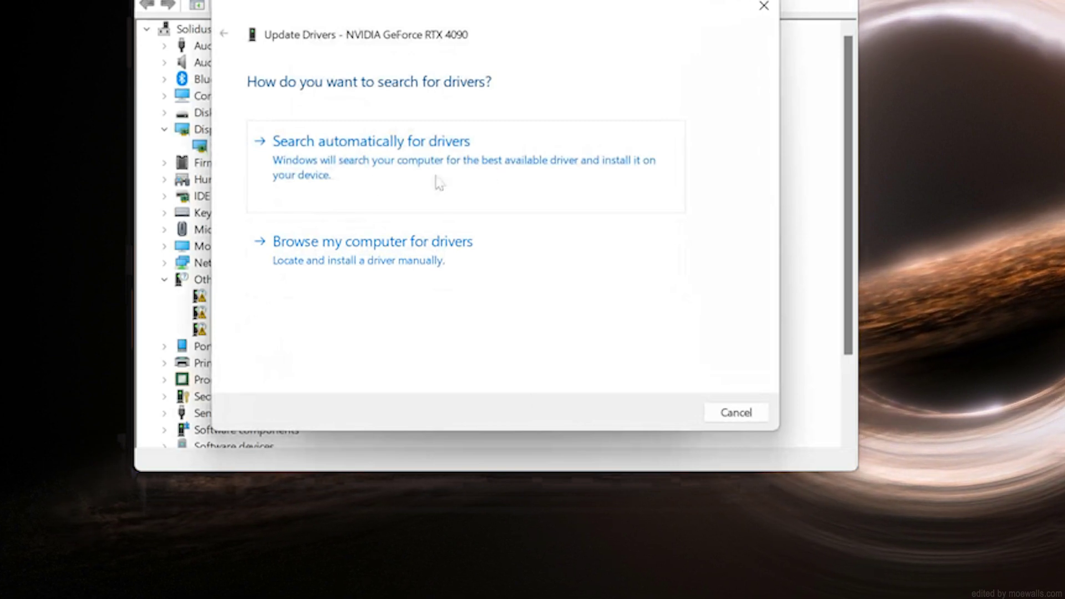
left_click(487, 174)
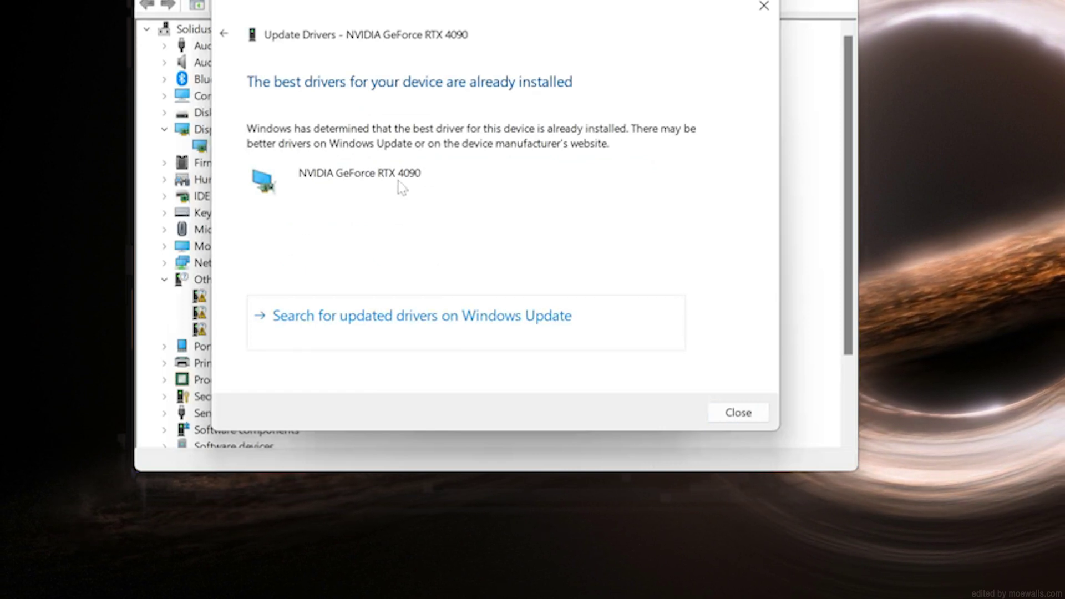
left_click(468, 320)
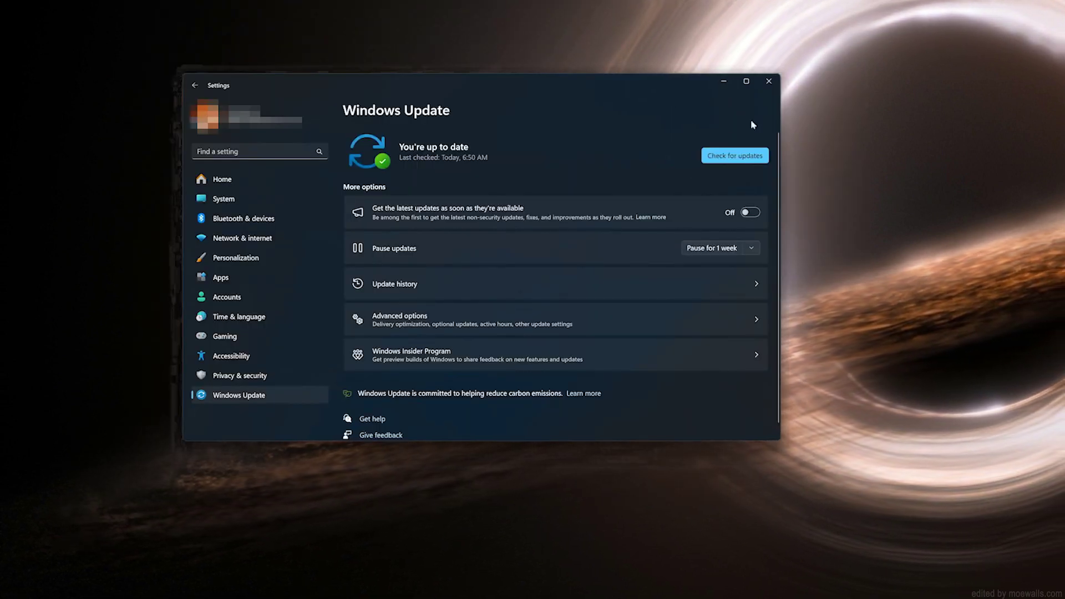
left_click(722, 158)
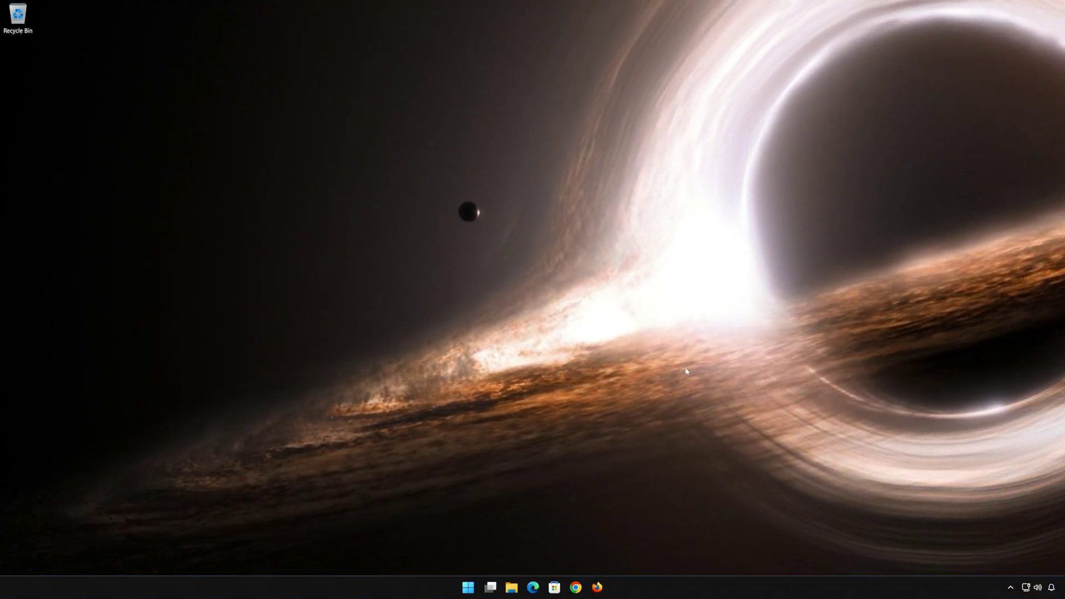
Step: Search for device manager, open Device Manager, and move its window toward the middle of the desktop
left_click(468, 589)
left_click(468, 590)
left_click(469, 590)
type("device manager")
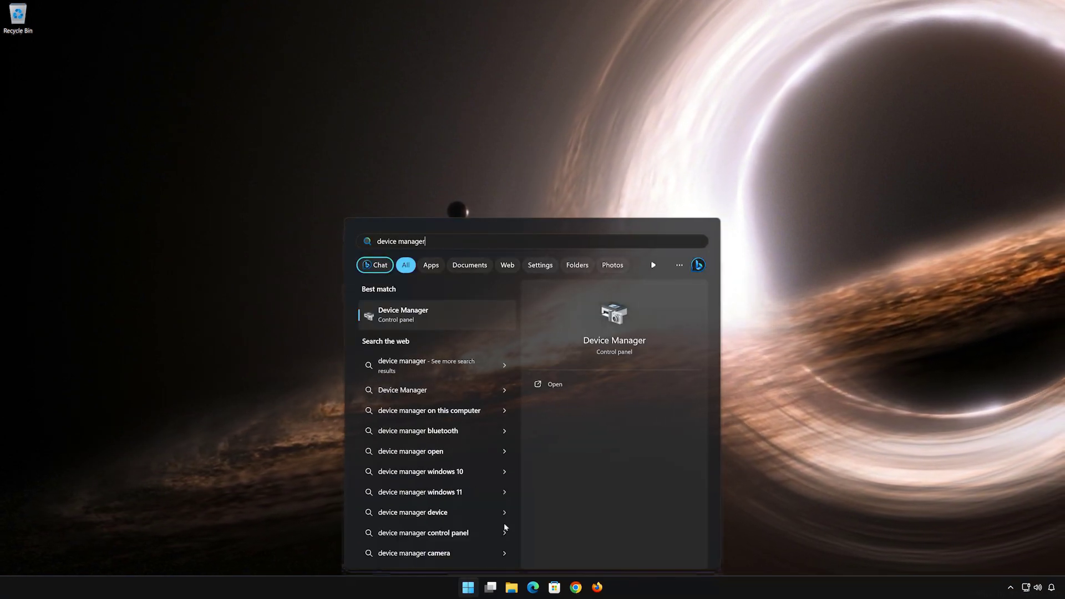
left_click(434, 320)
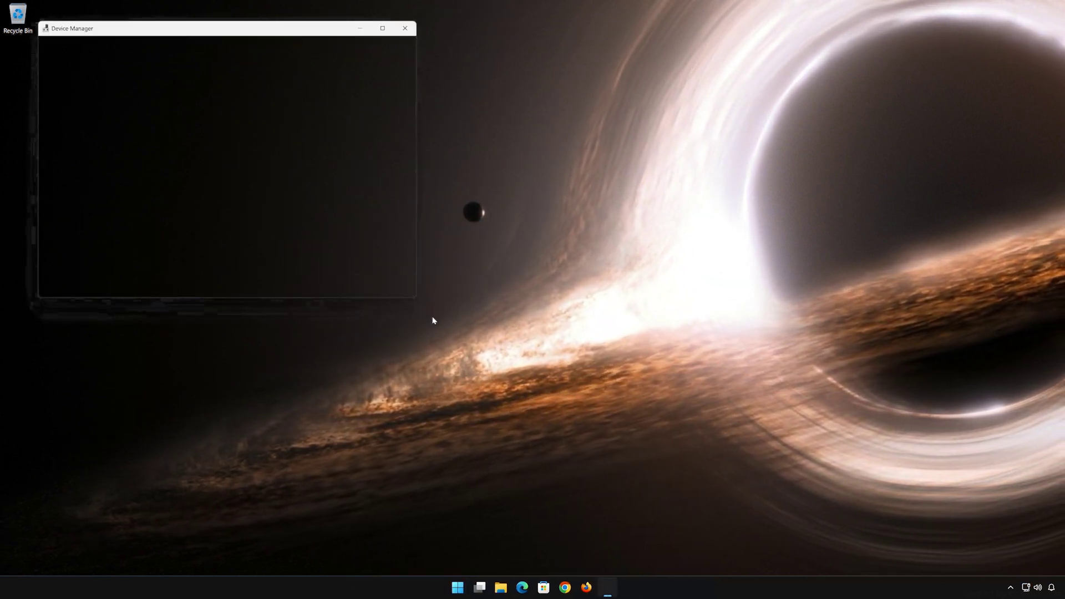
left_click_drag(301, 35, 638, 151)
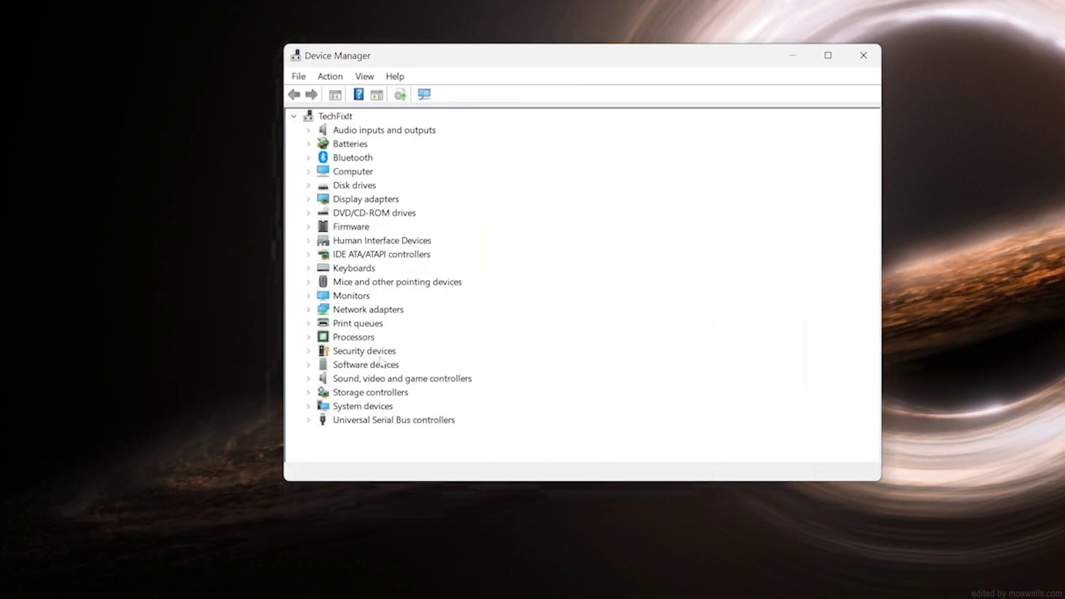
Step: Expand the network adapters and open the driver page in the properties of the Intel(R) 82574L Gigabit Network Connection
left_click(355, 310)
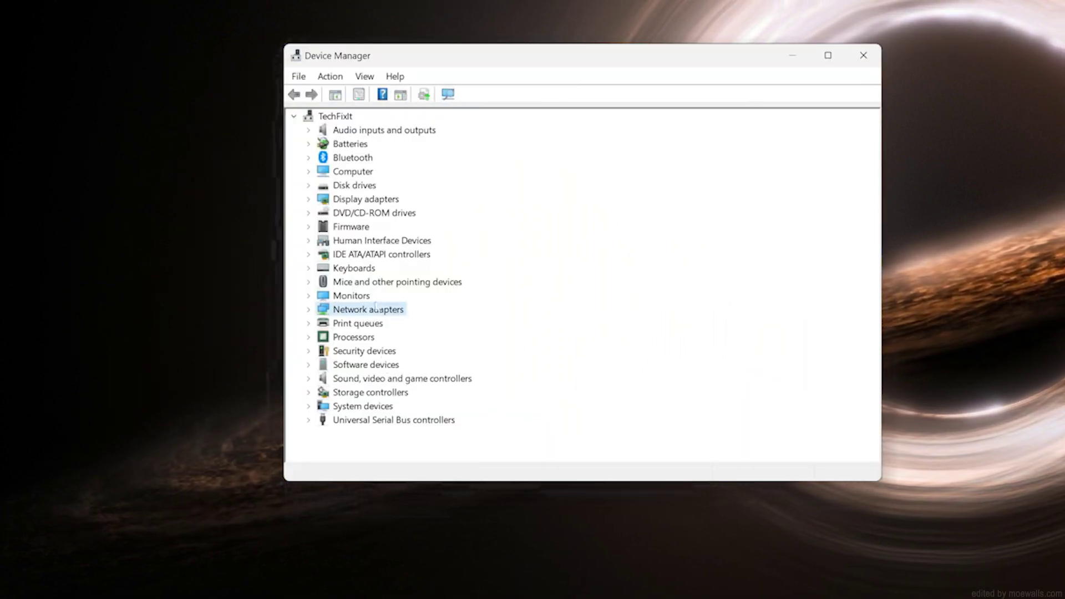
left_click(309, 311)
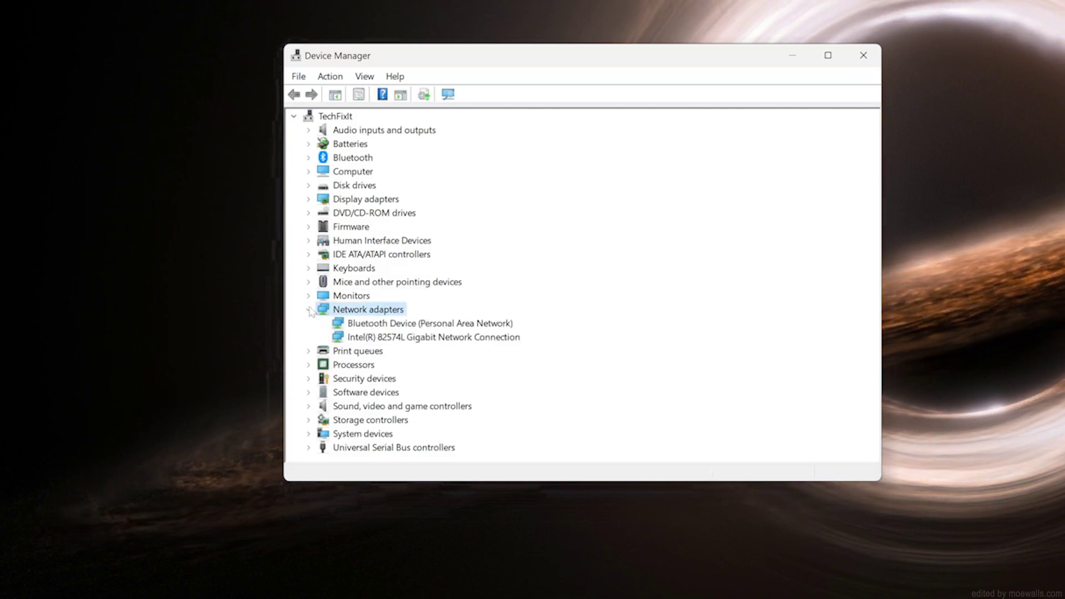
left_click(361, 337)
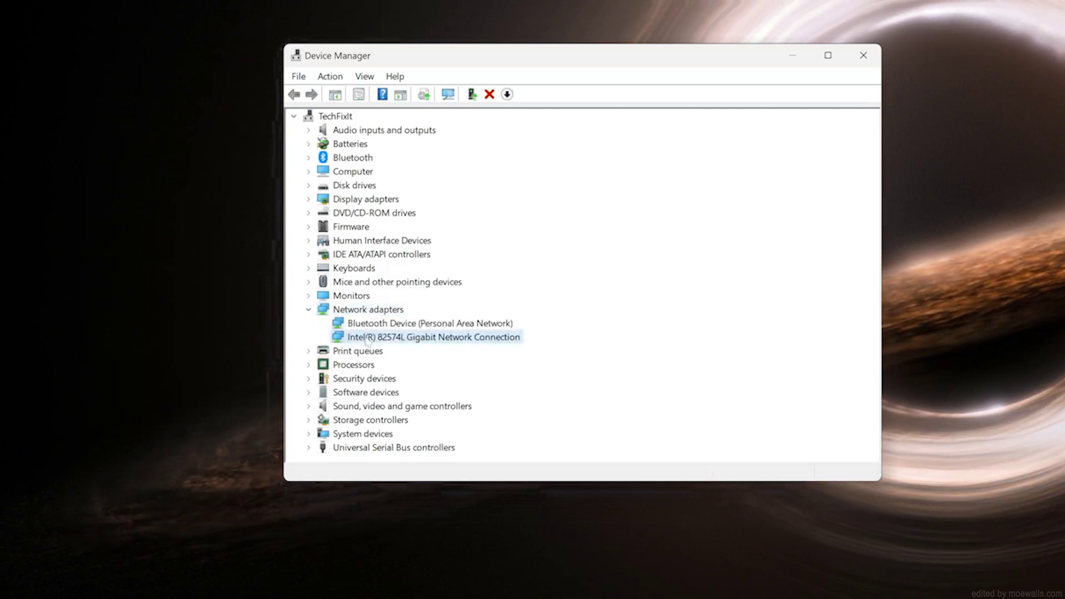
right_click(438, 341)
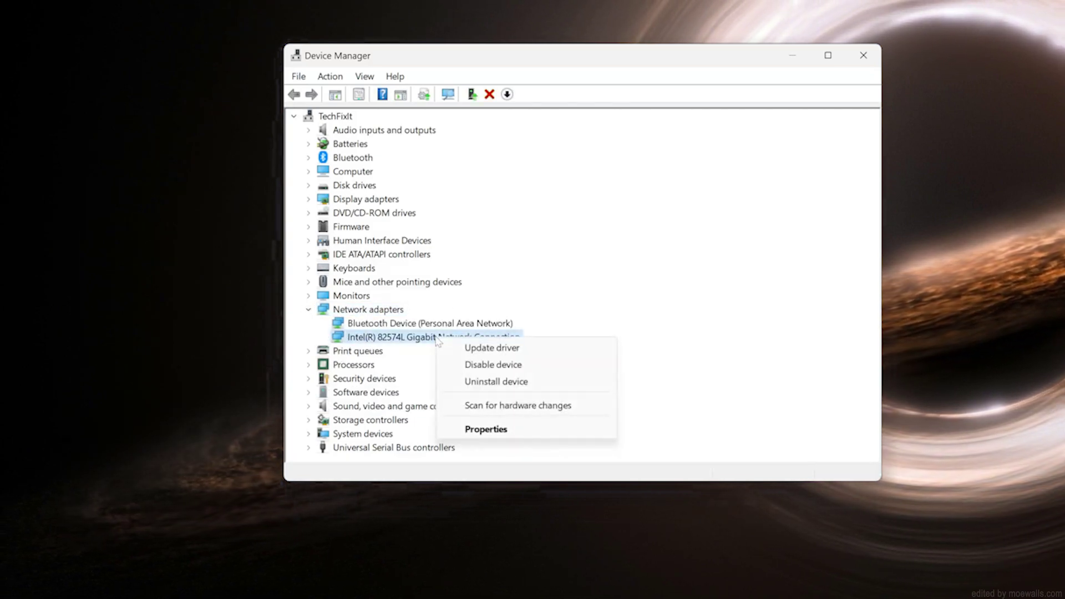
left_click(524, 437)
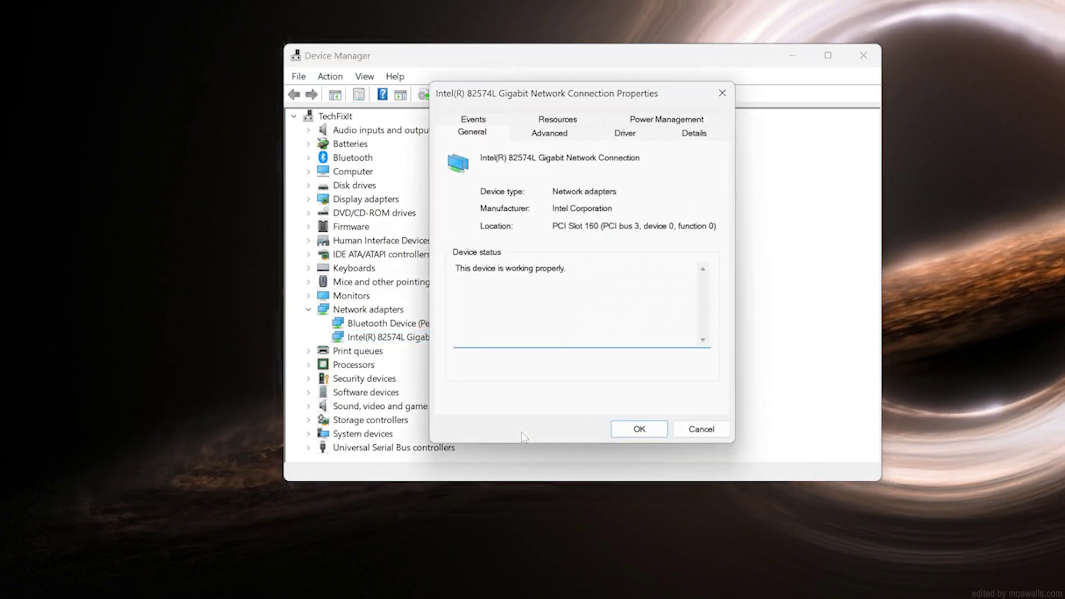
left_click(628, 135)
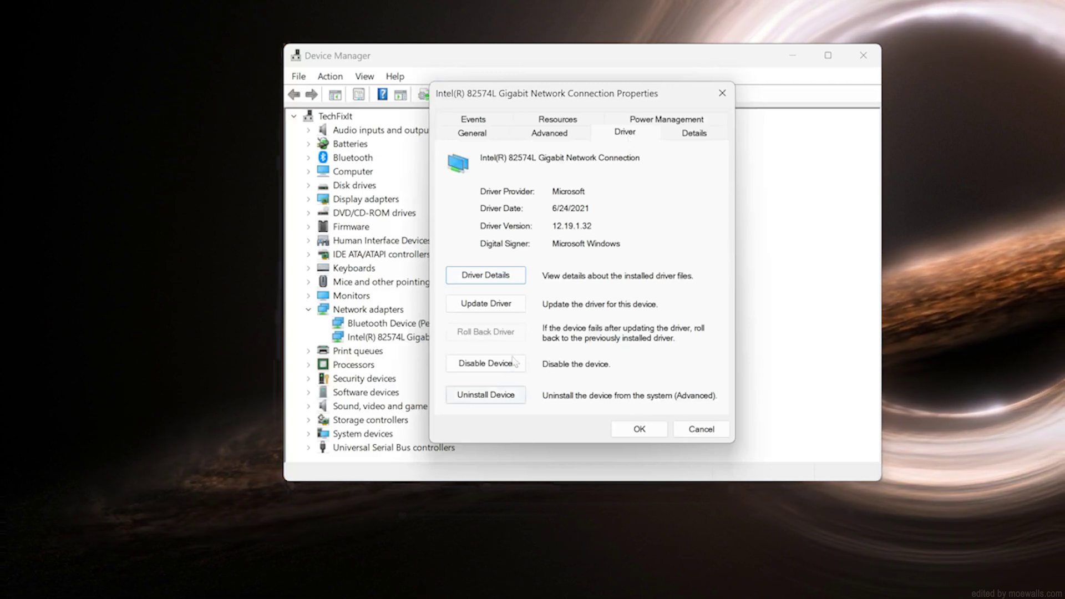
Step: Uninstall the Intel(R) 82574L Gigabit Network Connection device and close Device Manager
left_click(481, 394)
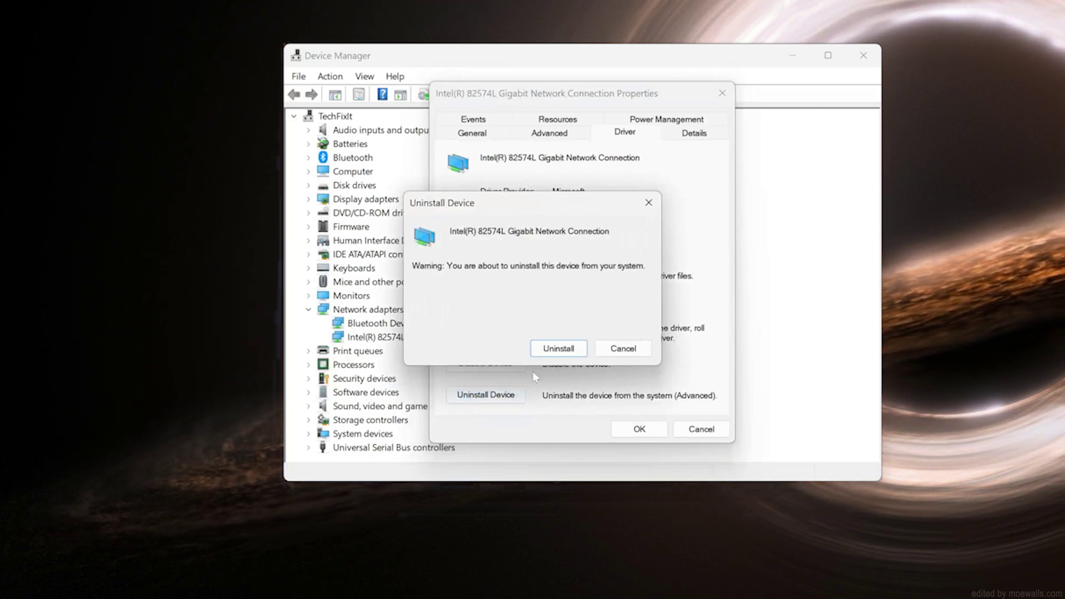
left_click(555, 351)
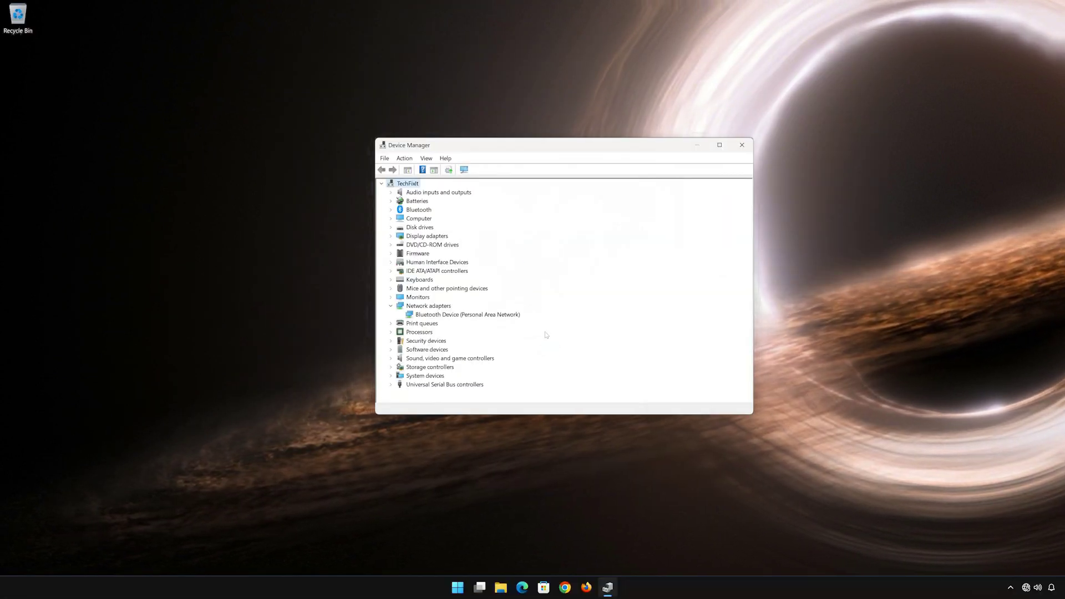
left_click(743, 145)
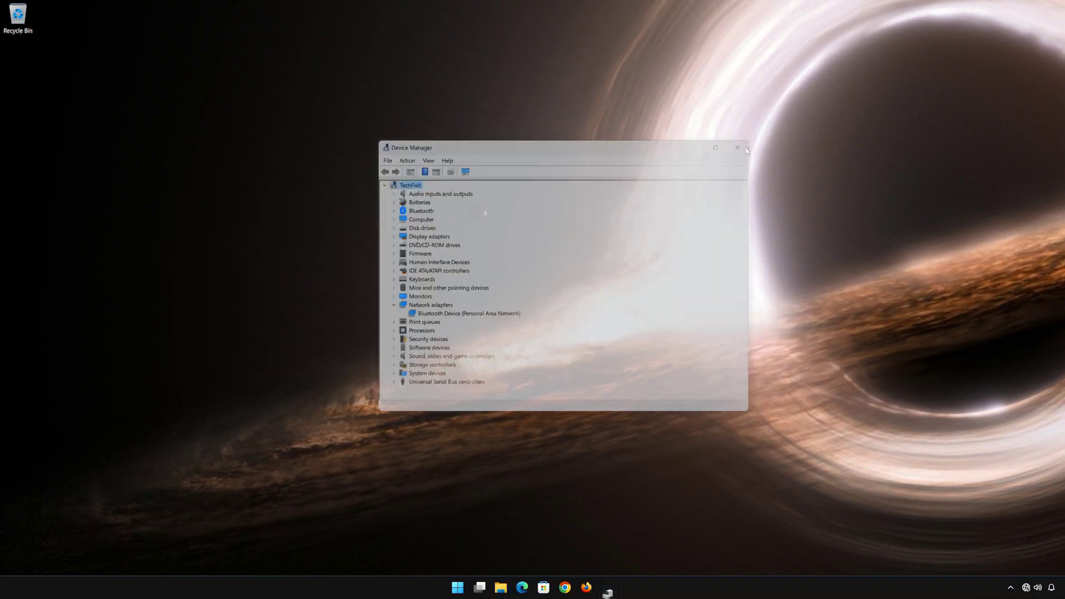
Step: Restart the computer
left_click(468, 587)
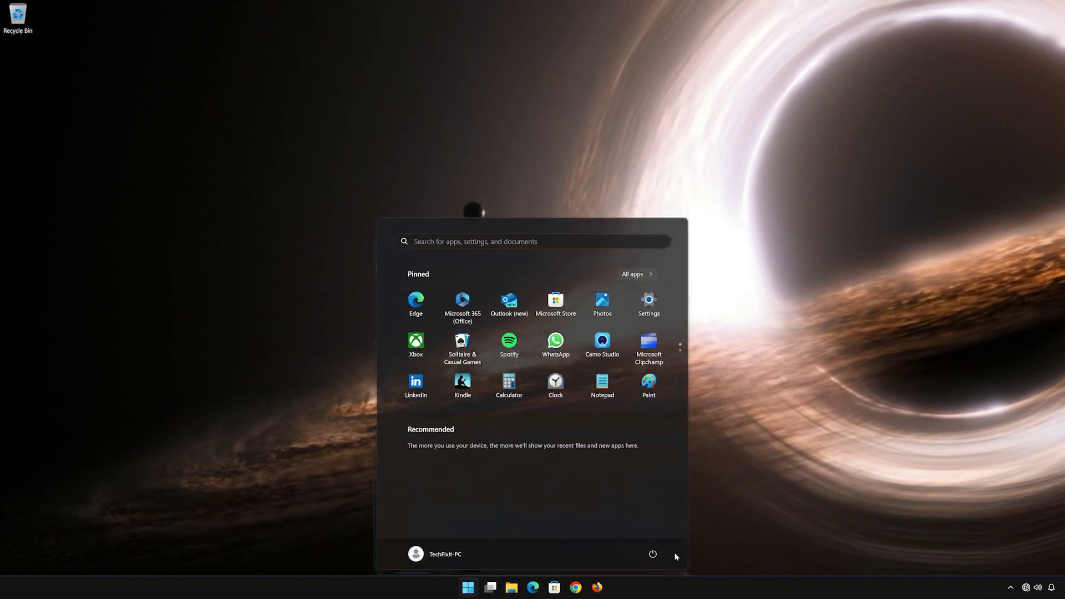
left_click(652, 554)
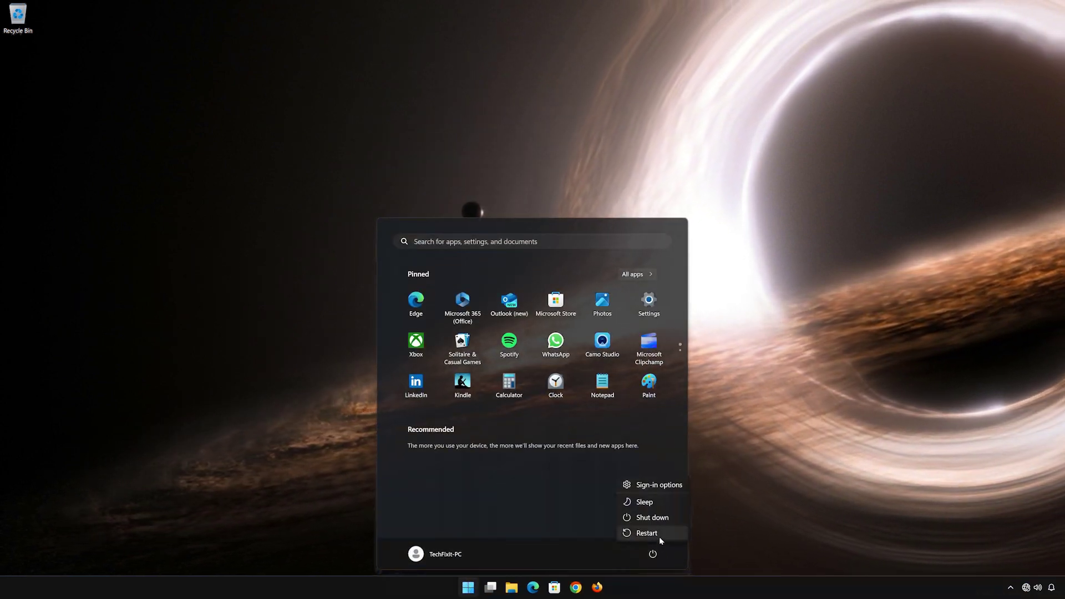
left_click(659, 534)
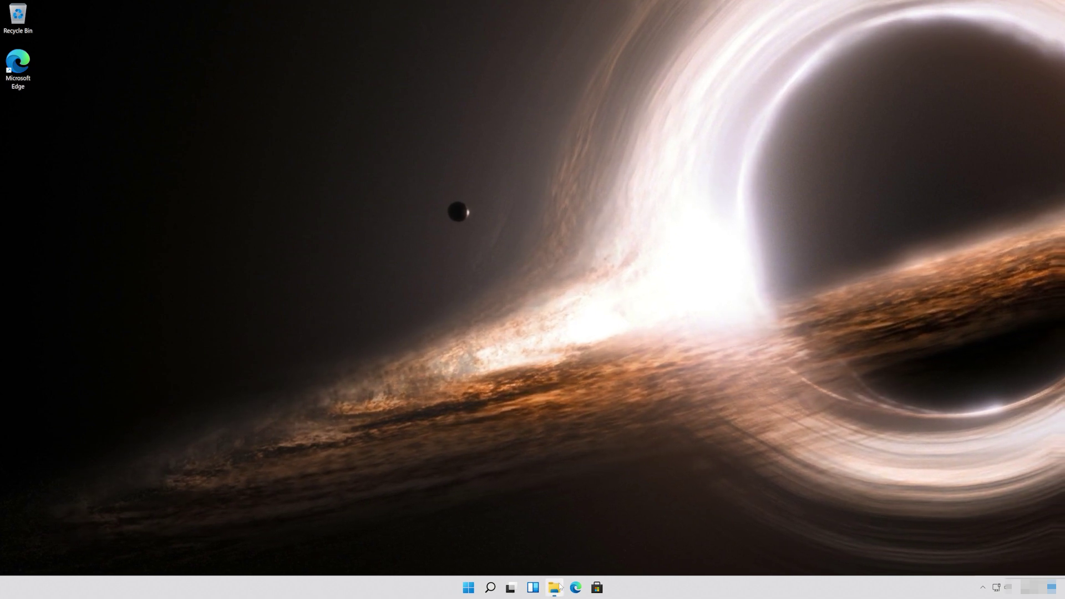
Step: Open This PC in File Explorer, open the properties of the Samsung USB (E:) drive, and move the properties window over the drive list
left_click(559, 586)
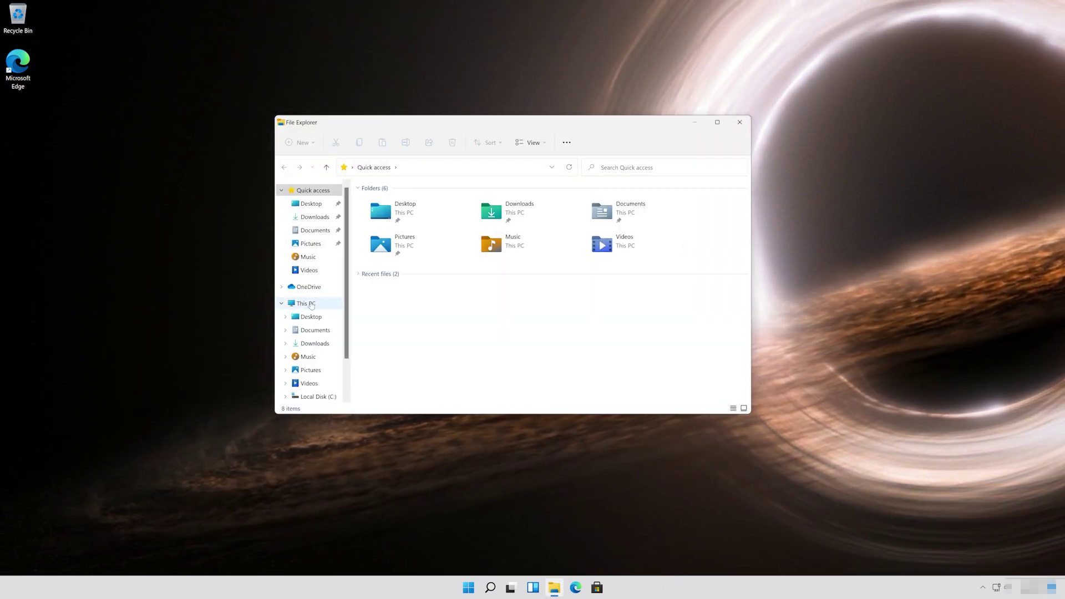
left_click(312, 305)
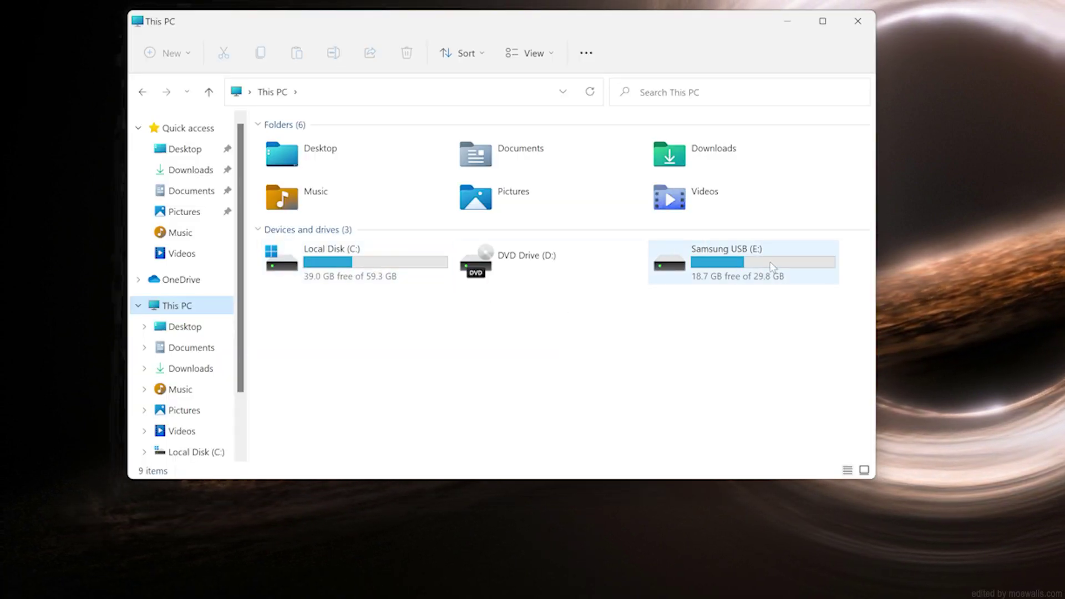
mouse_move(733, 269)
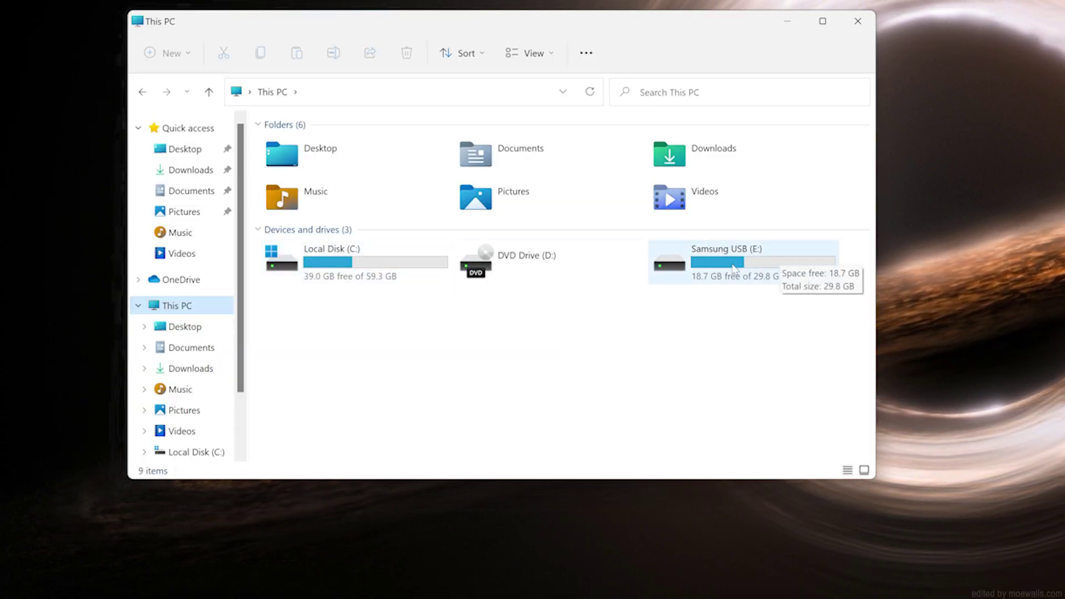
right_click(734, 269)
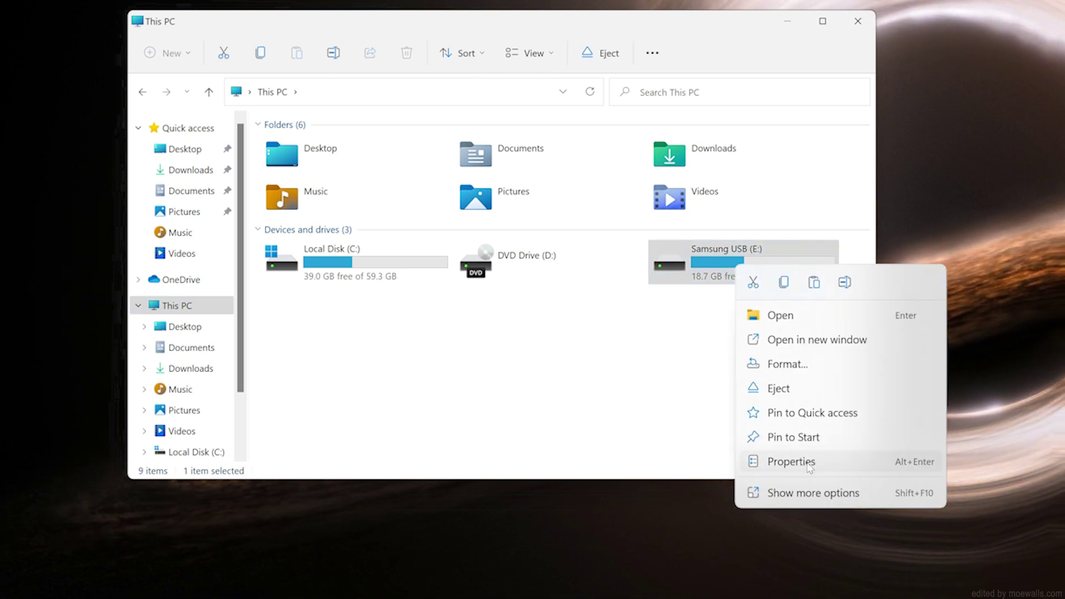
left_click(828, 464)
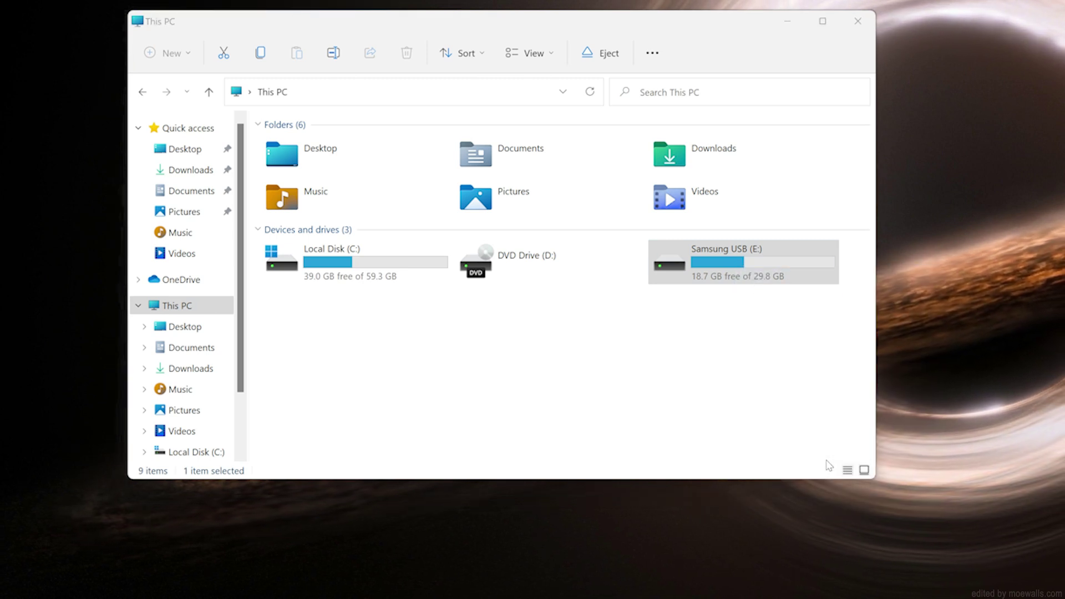
left_click_drag(981, 282, 459, 70)
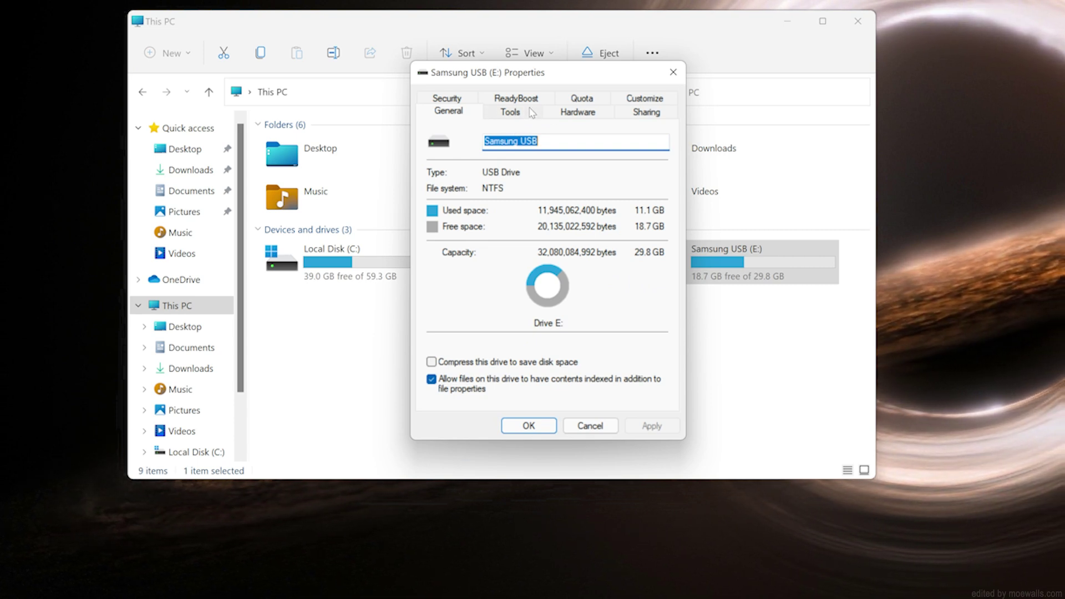
Step: Run error checking on the Samsung USB (E:) drive with Scan and repair drive, and close its properties once the repair completes
left_click(512, 112)
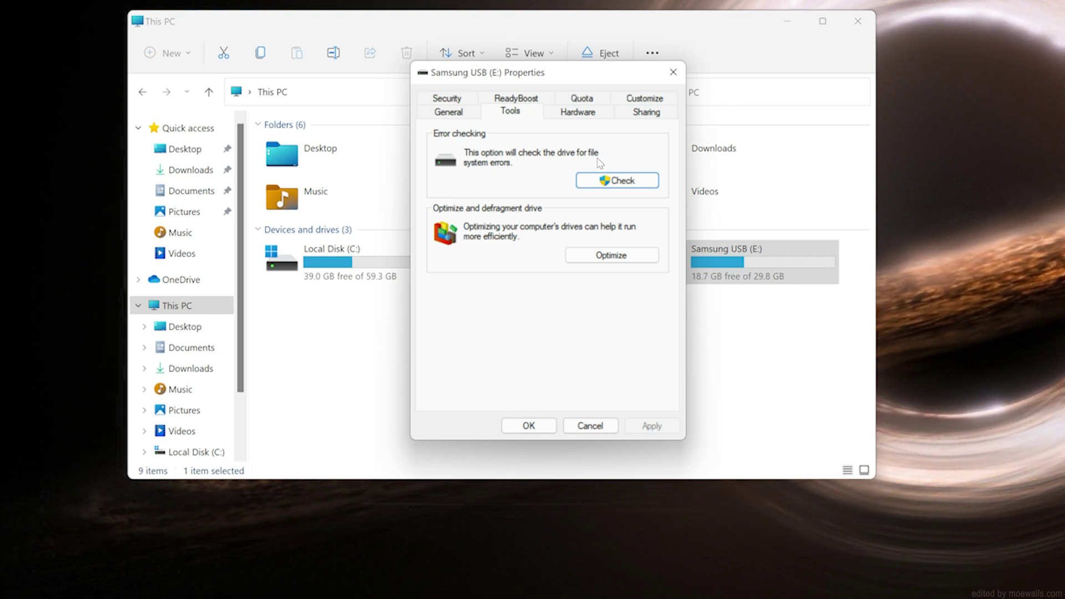
left_click(602, 176)
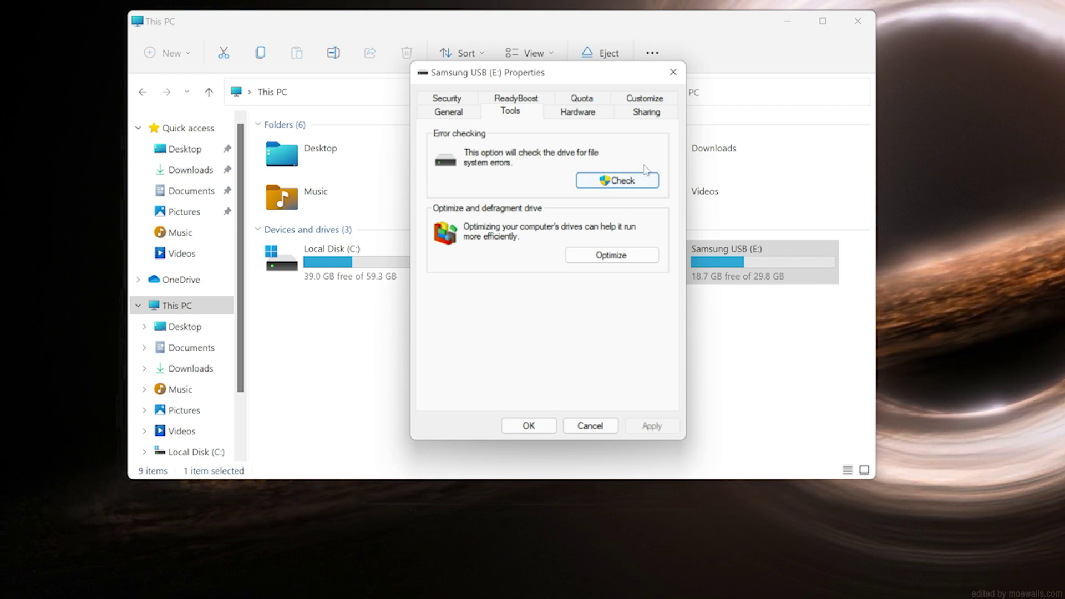
left_click(621, 181)
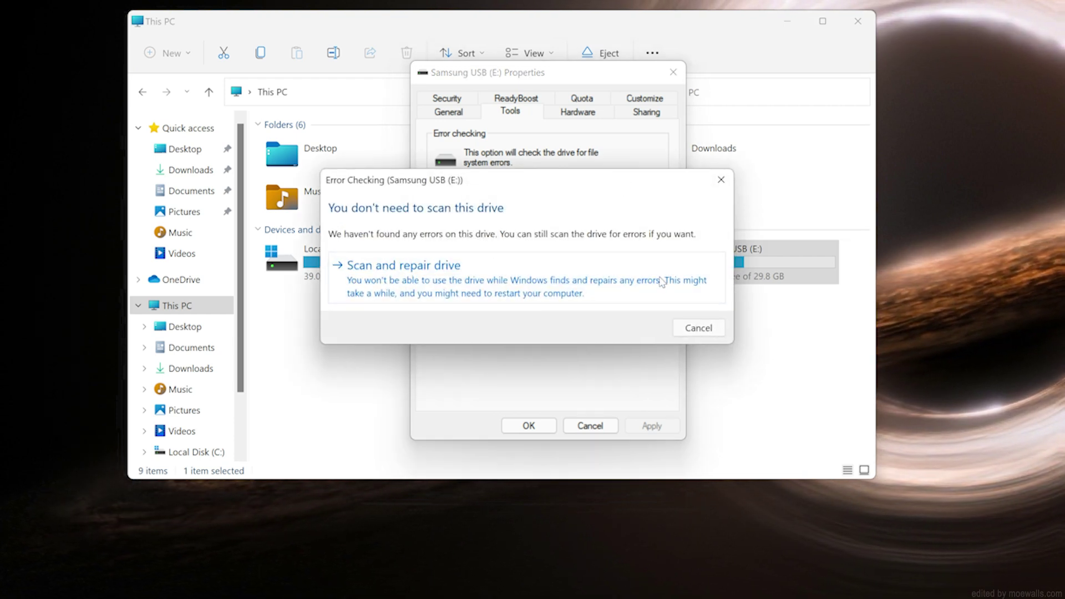
left_click(546, 272)
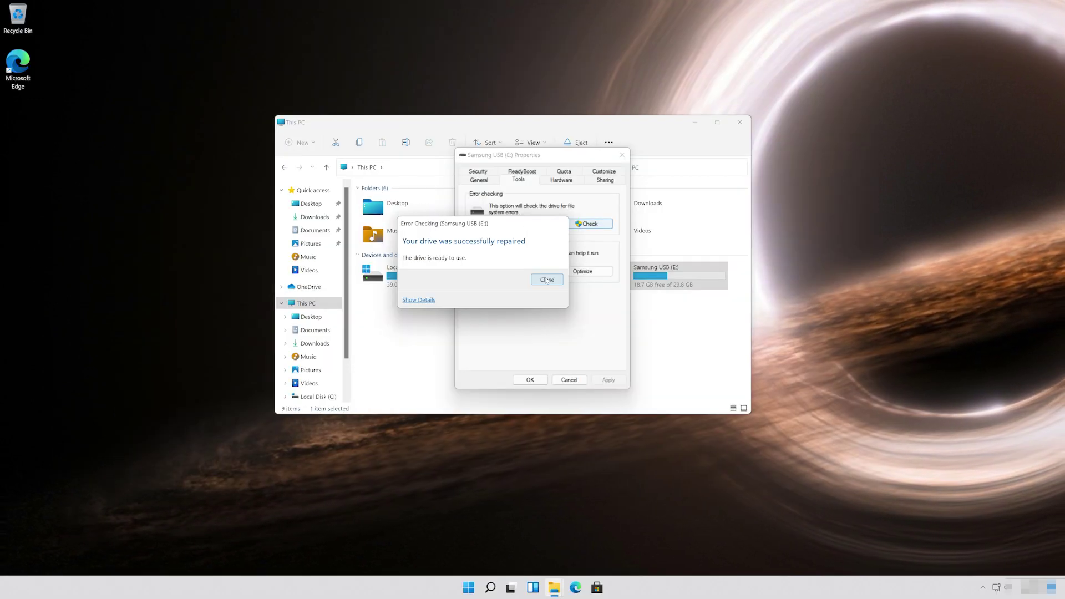
left_click(555, 268)
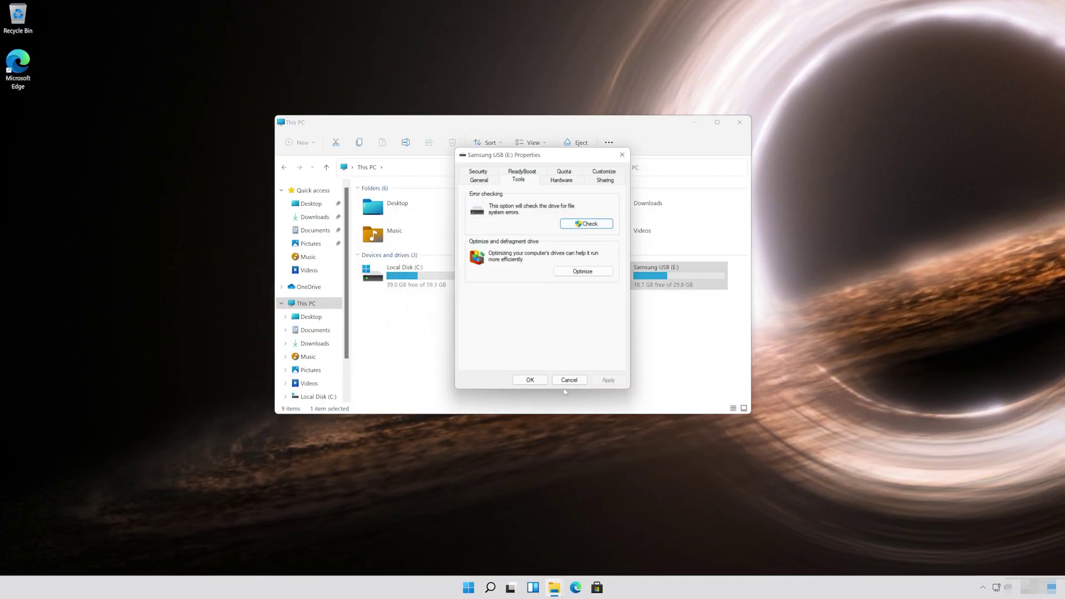
left_click(535, 381)
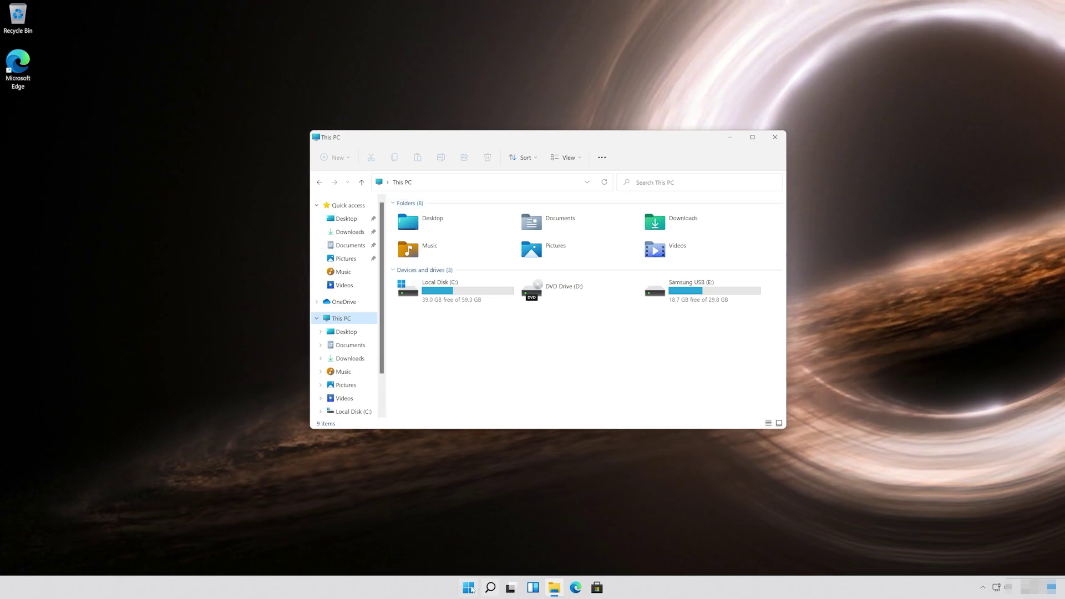
Step: Search for cmd, open Command Prompt as administrator with elevation approved, and move its window toward the middle of the desktop
left_click(466, 588)
type("cmd")
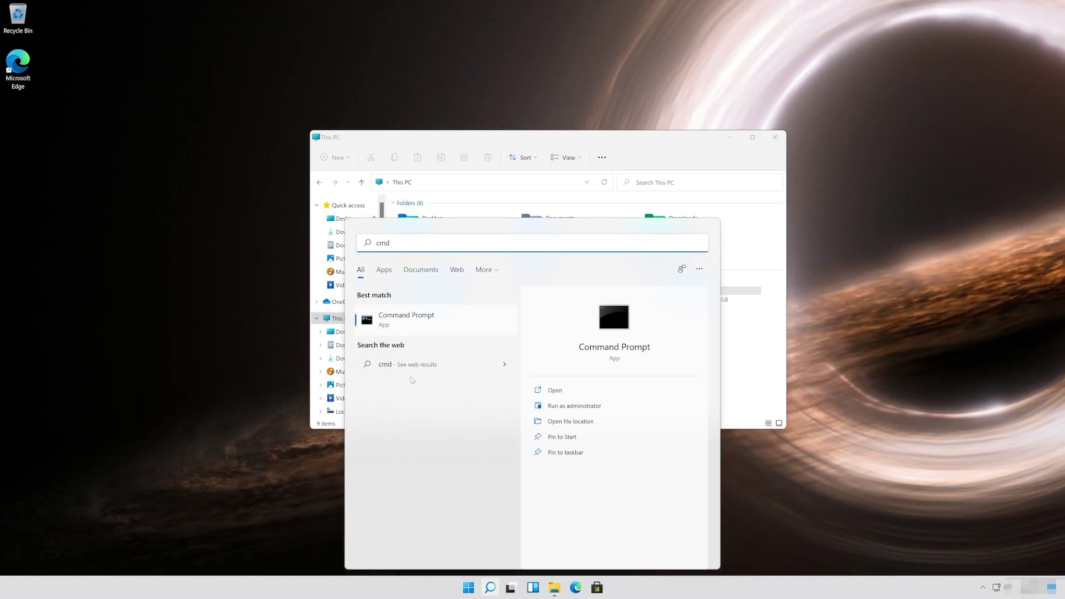
right_click(421, 327)
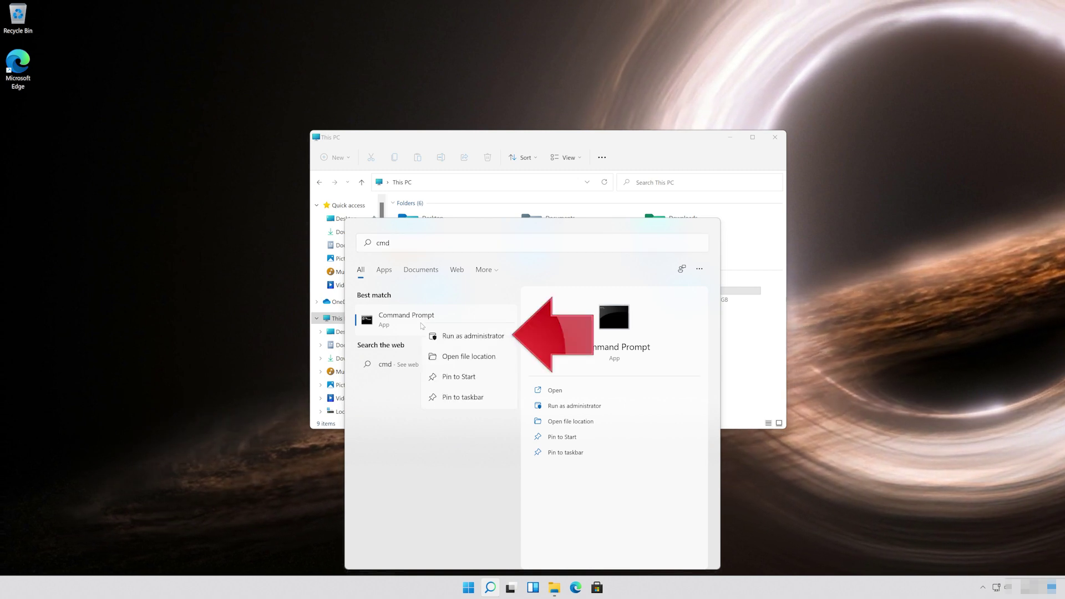
left_click(480, 339)
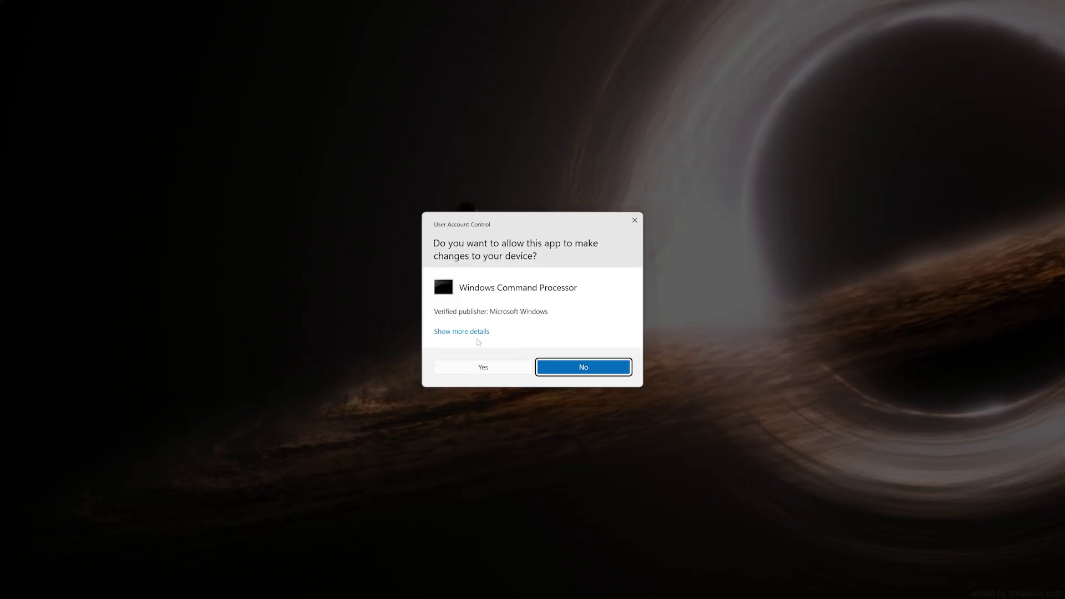
left_click(484, 368)
left_click_drag(287, 44, 426, 183)
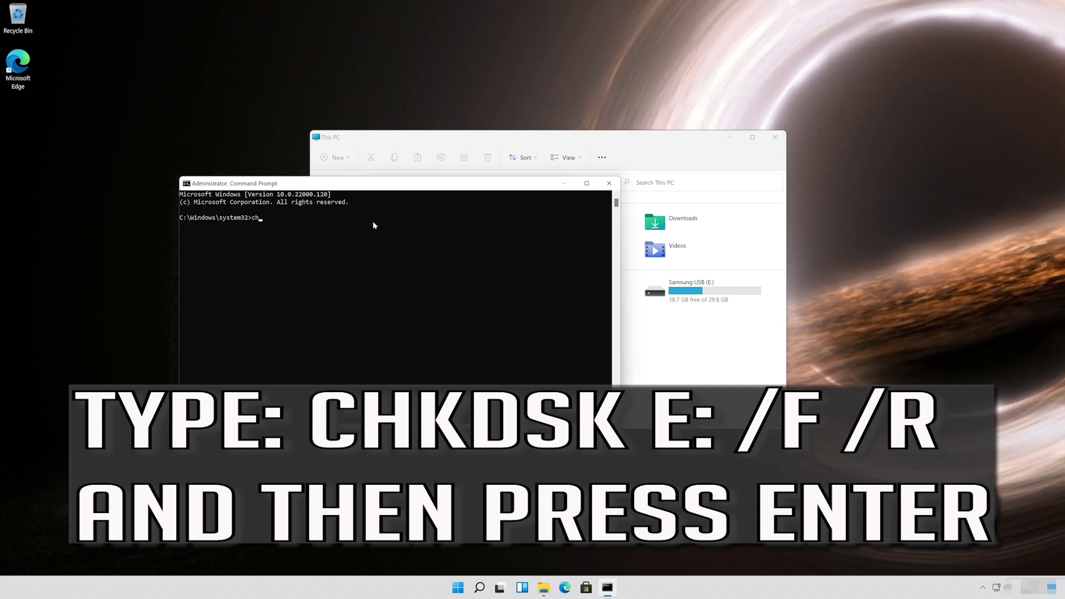
Step: Run chkdsk e: /f /r in the elevated Command Prompt, and exit the prompt once the disk check completes
type("chkdsk e:")
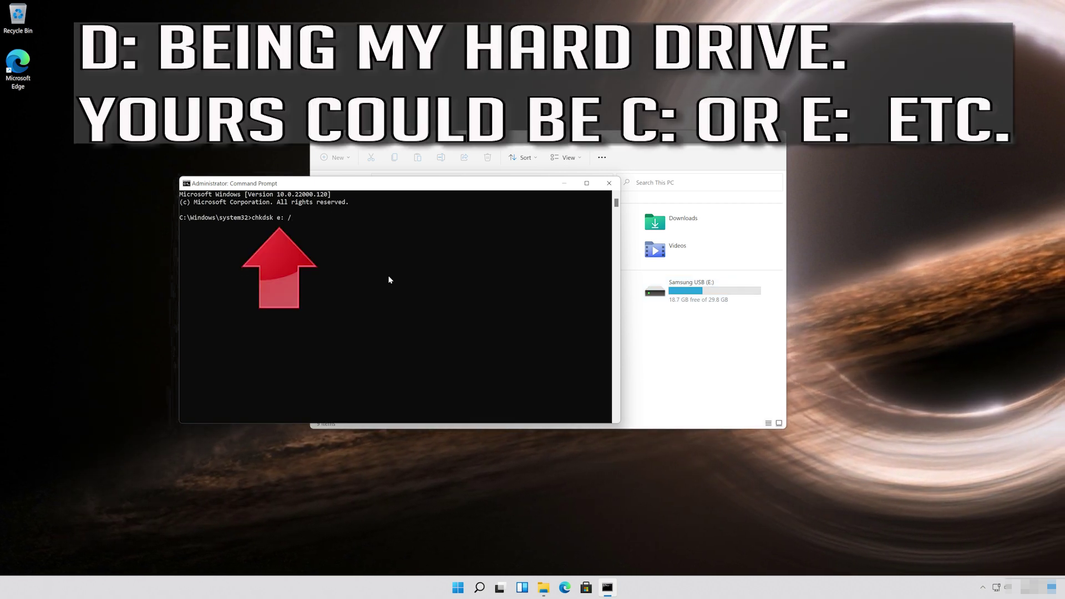
type(" /f /r")
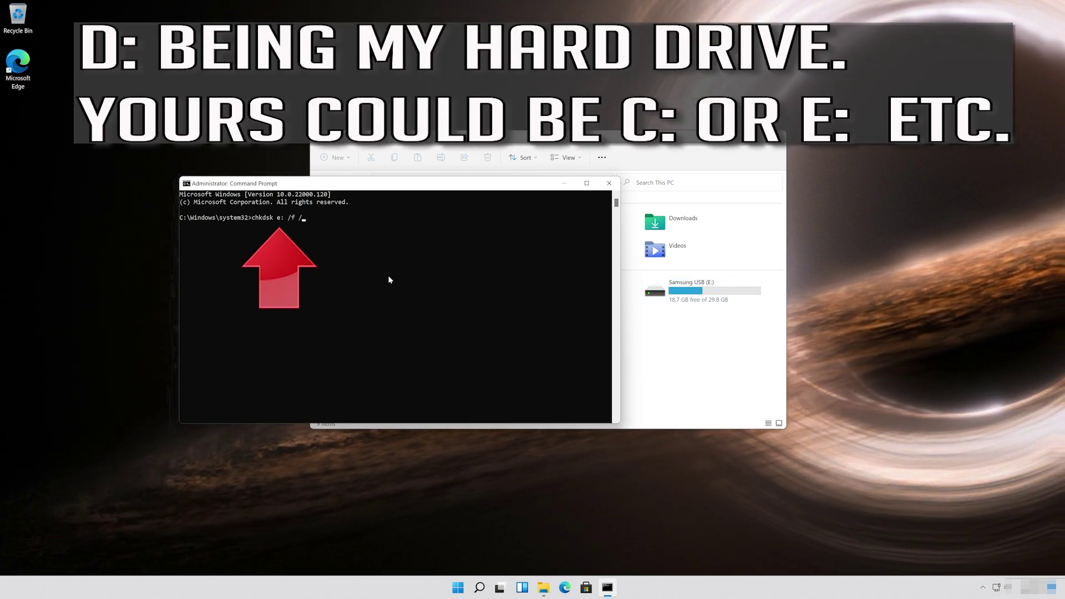
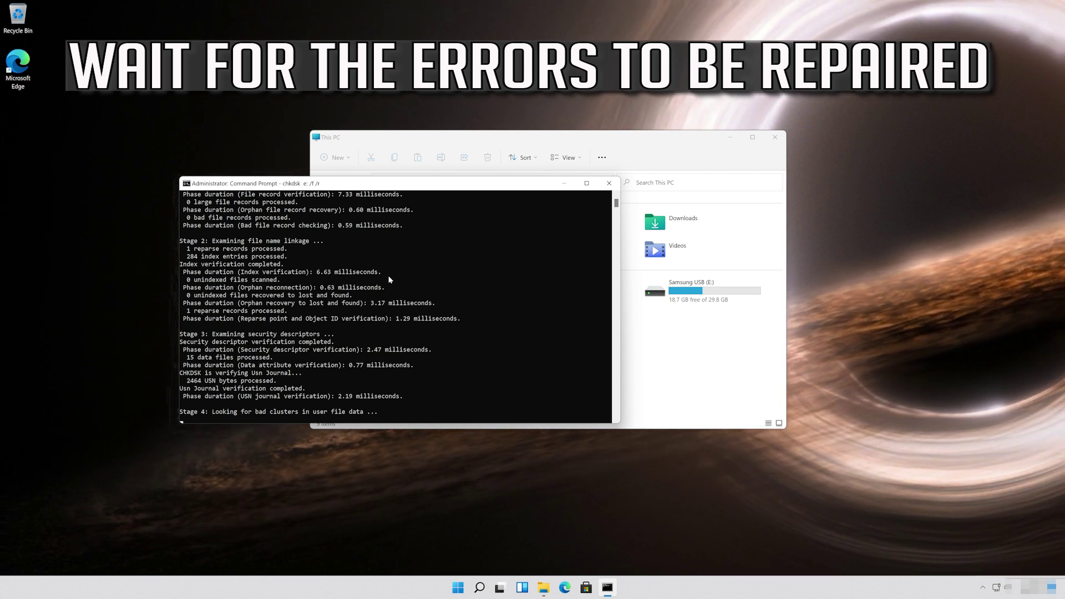
scroll(390, 279, "up", 5)
scroll(390, 279, "down", 6)
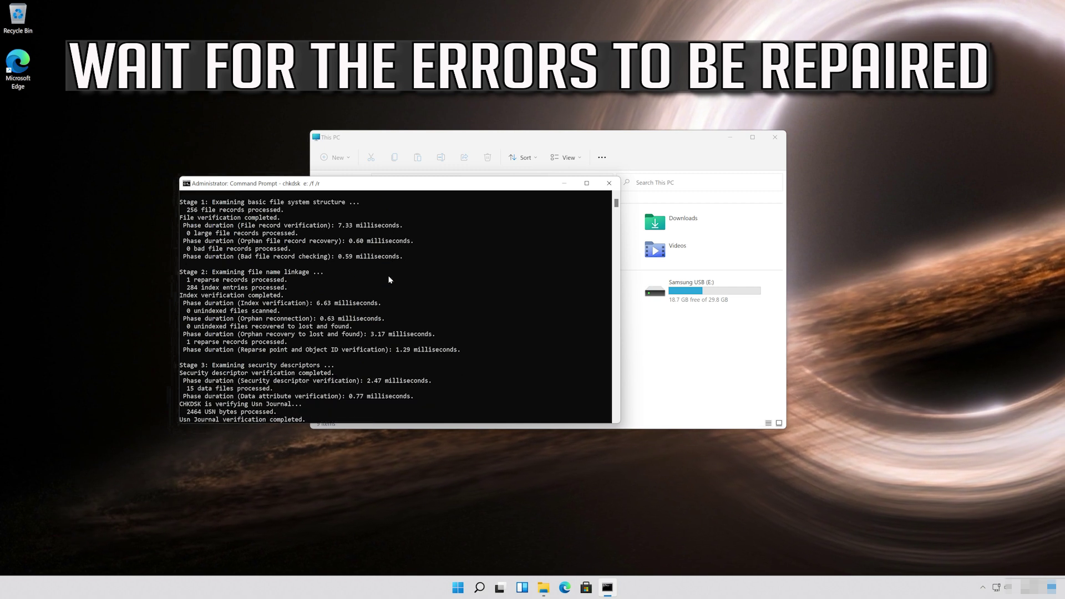
scroll(390, 279, "up", 1)
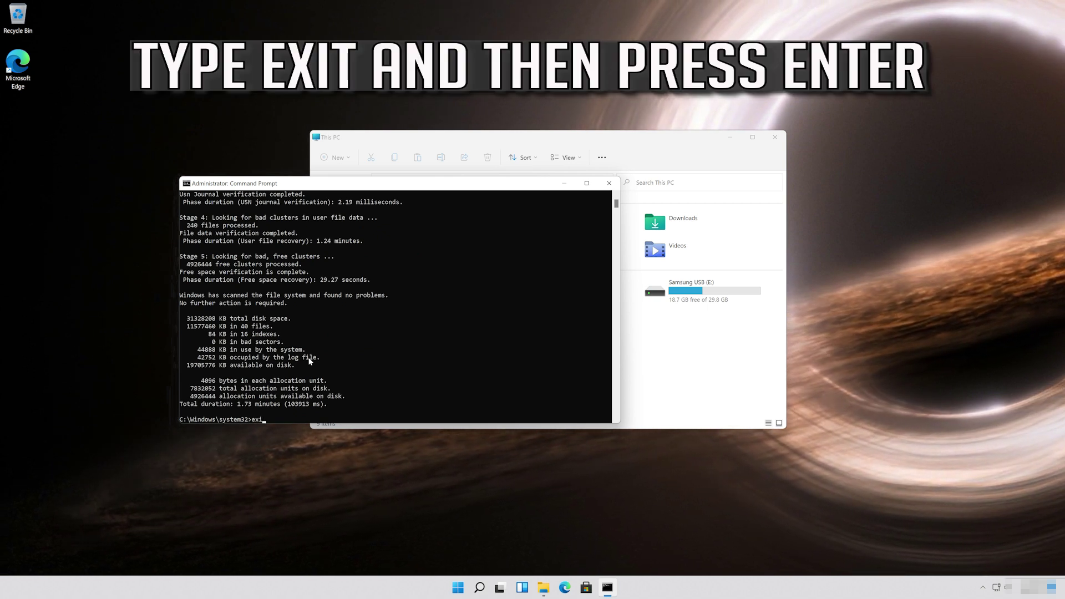
type("t")
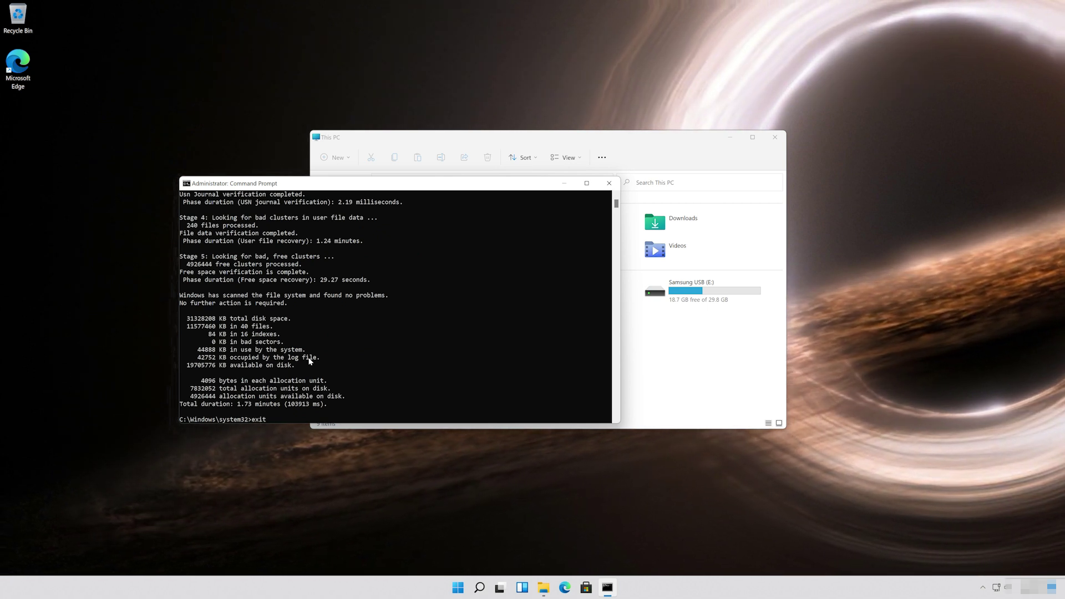
key("Return")
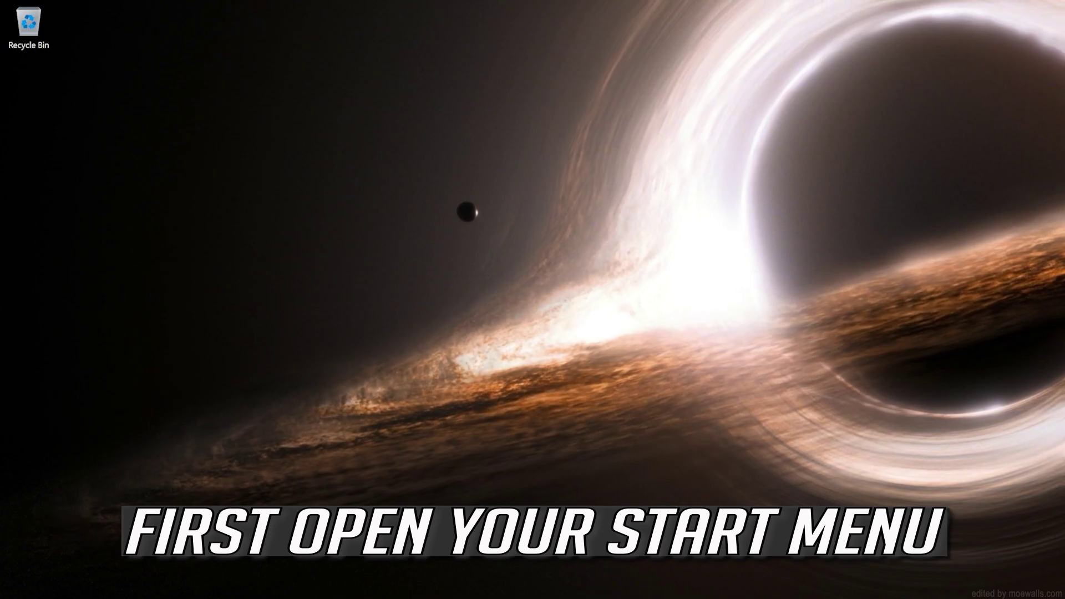
Step: Open Windows Settings and go to the Advanced options of Windows Update
key("super")
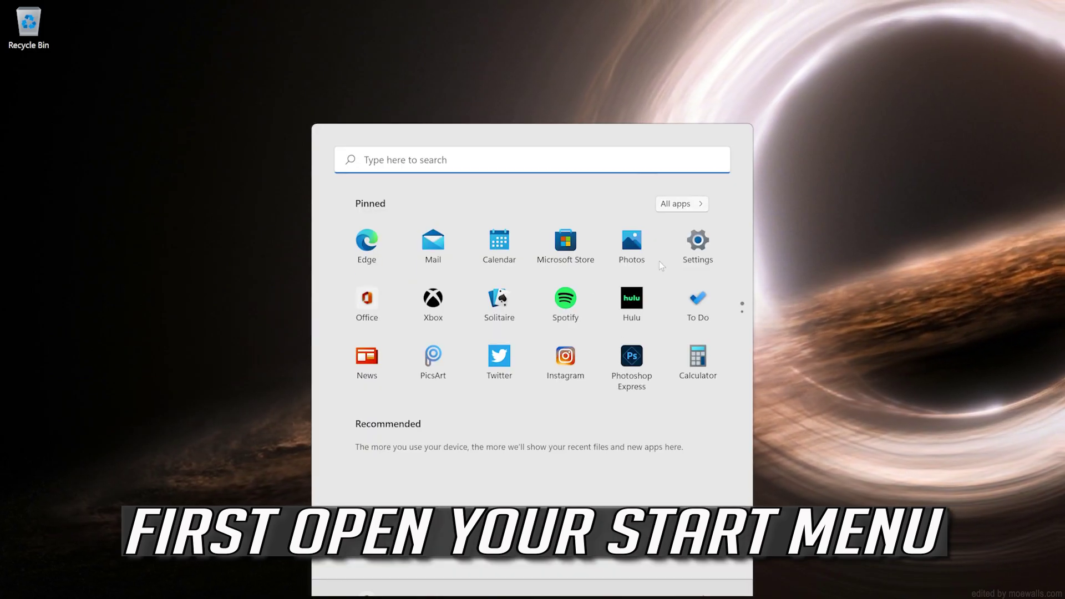
left_click(694, 267)
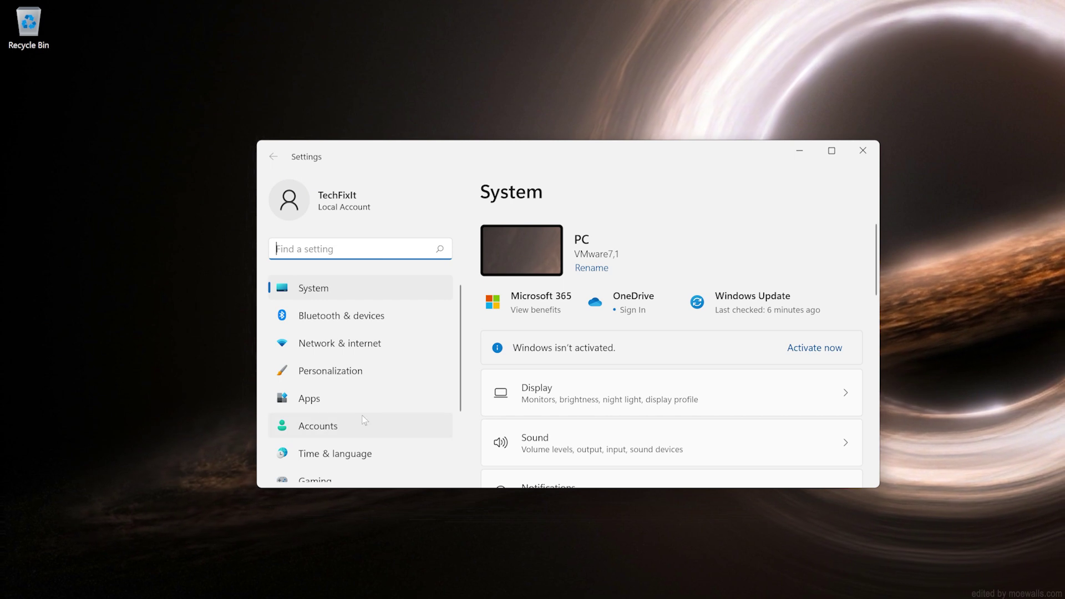
scroll(361, 422, "down", 2)
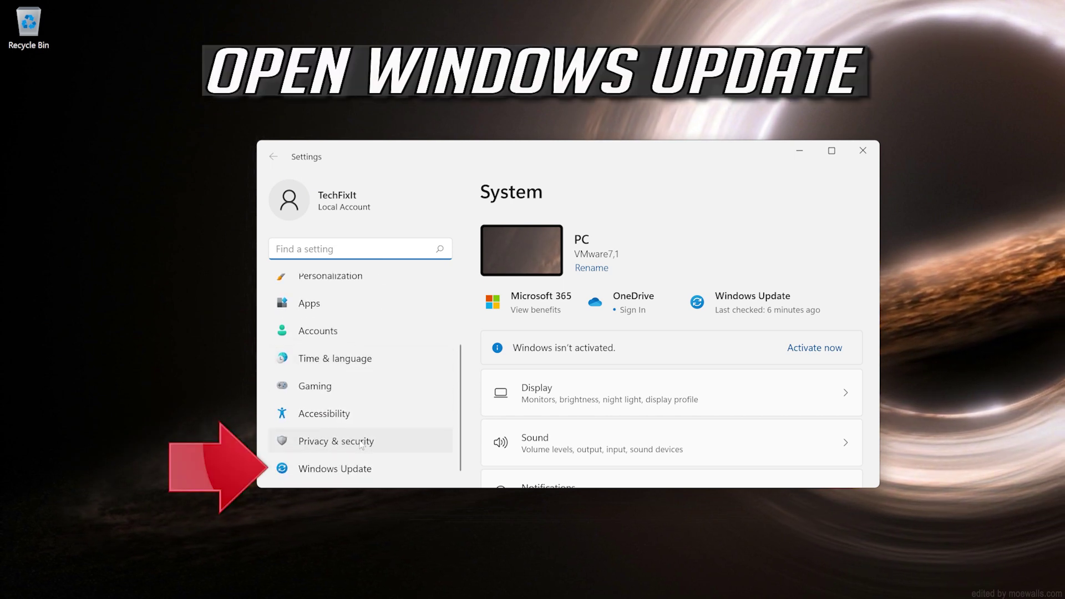
left_click(374, 468)
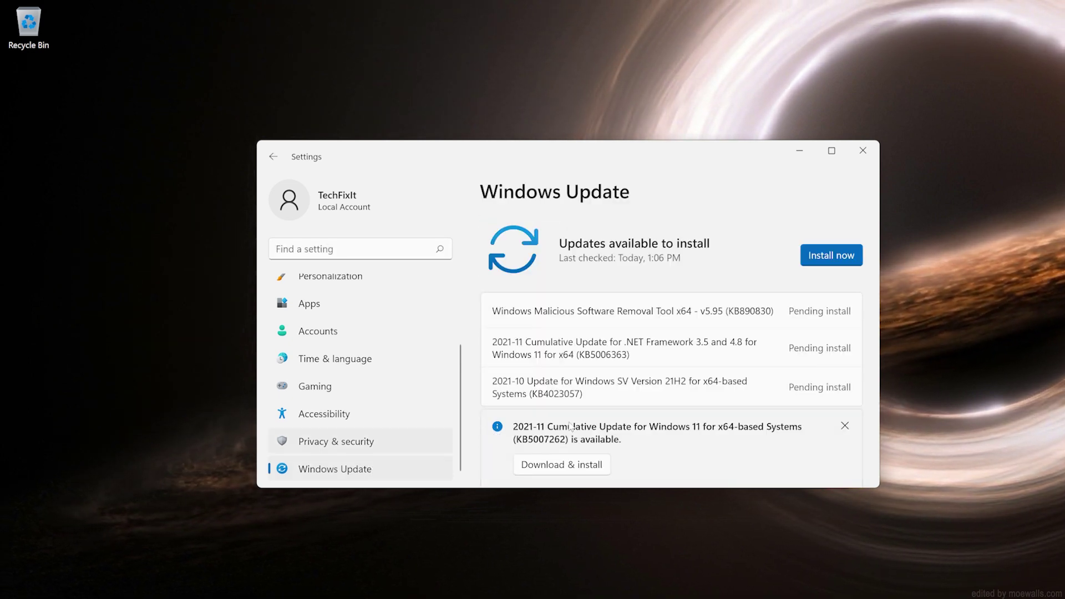
scroll(592, 424, "down", 5)
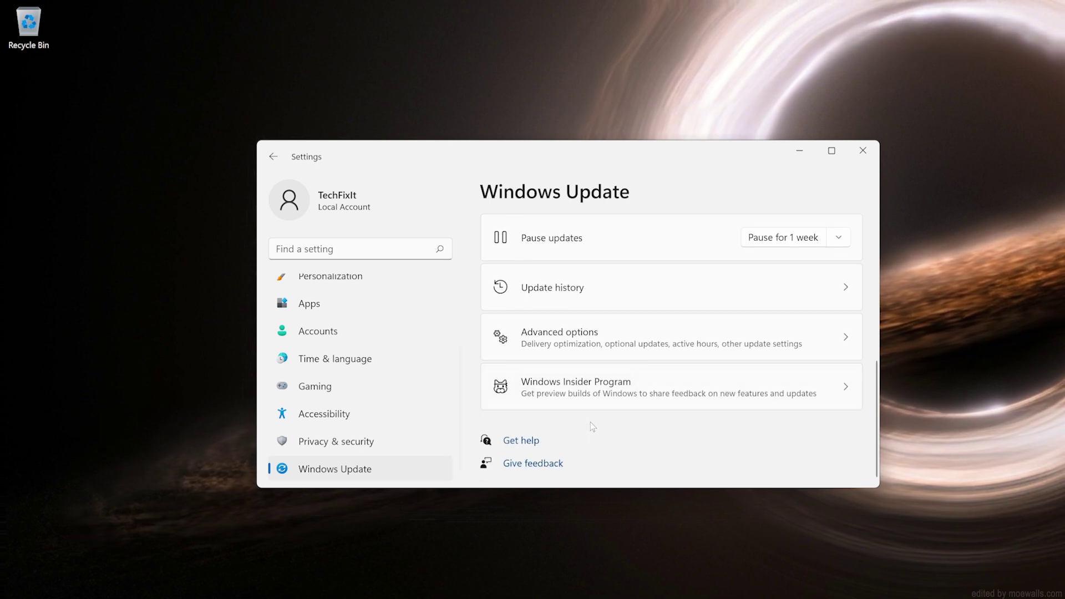
left_click(614, 348)
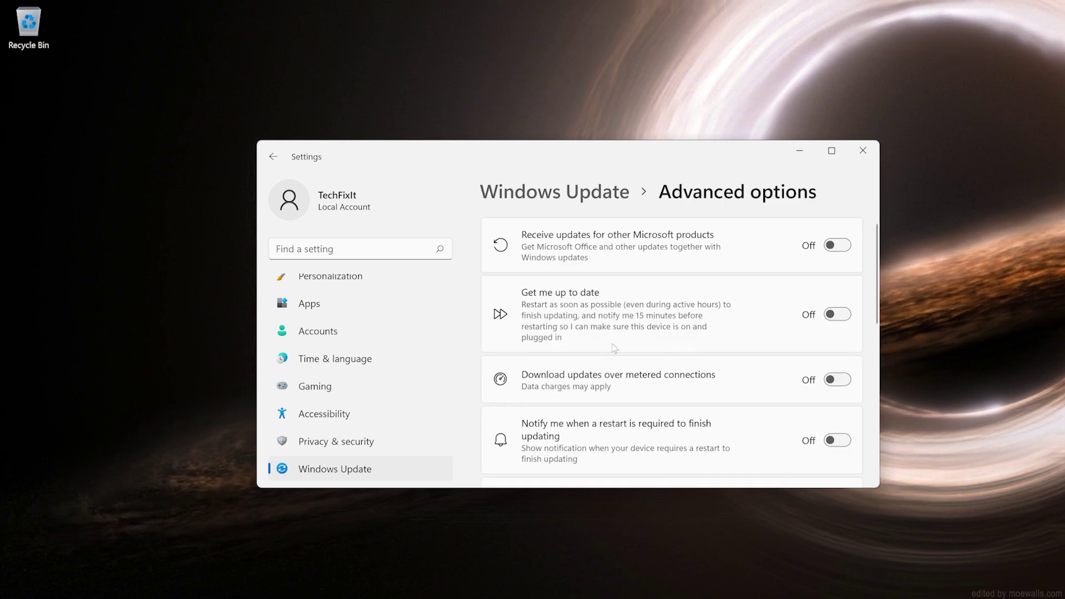
Step: Open the Recovery settings and restart the computer into Advanced startup, confirming the restart
scroll(614, 348, "down", 3)
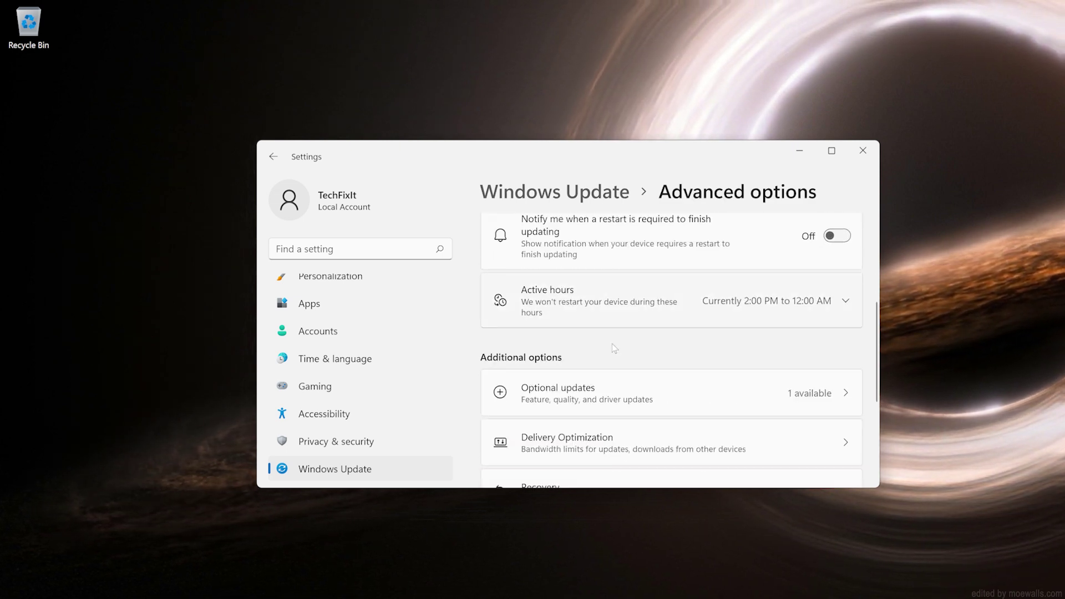
scroll(612, 345, "down", 3)
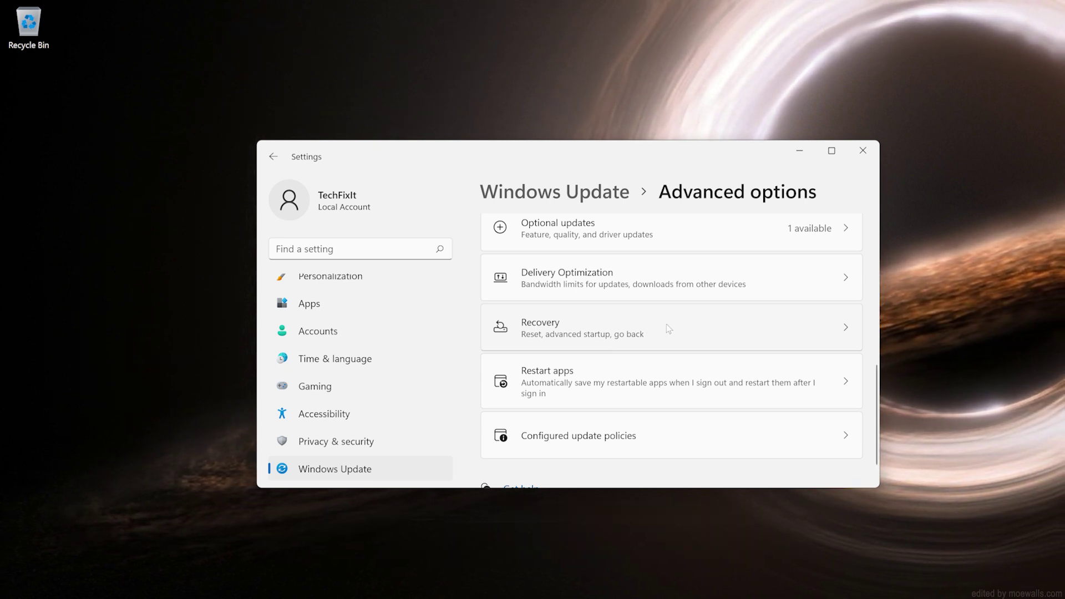
left_click(641, 333)
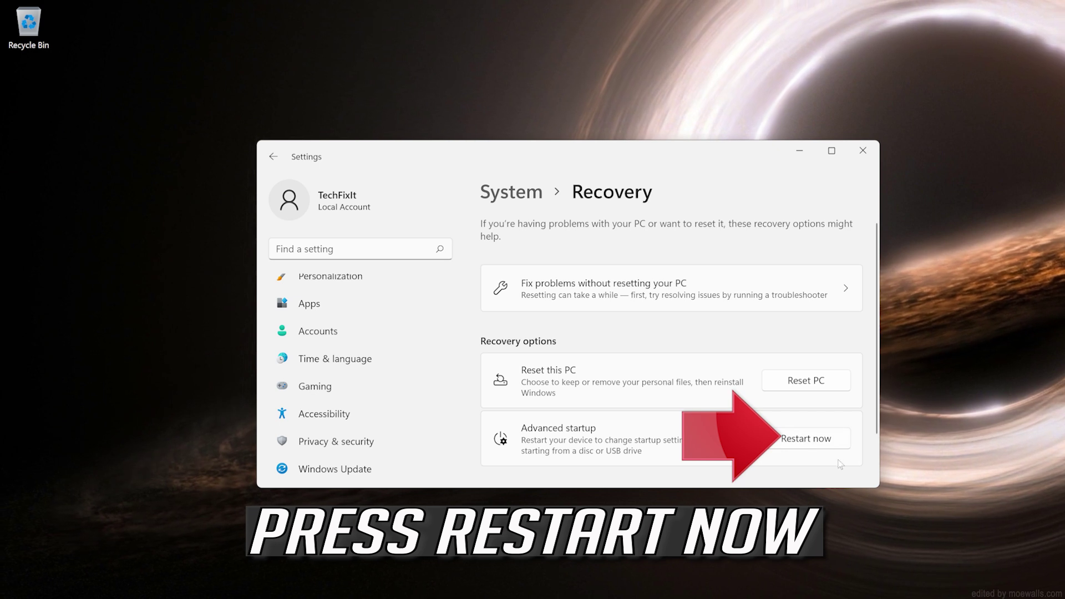
left_click(807, 447)
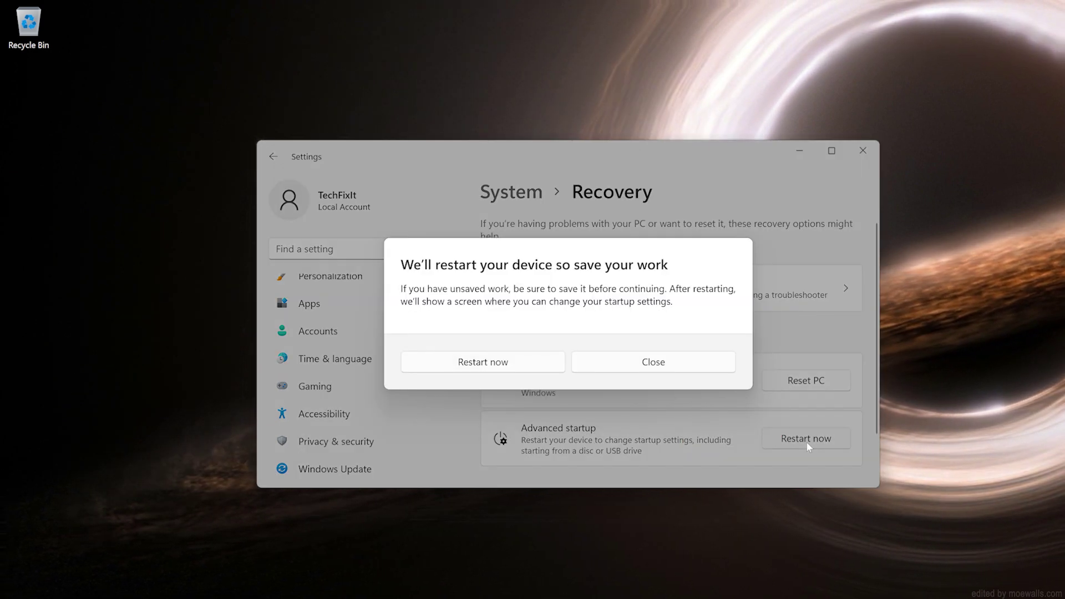
left_click(506, 364)
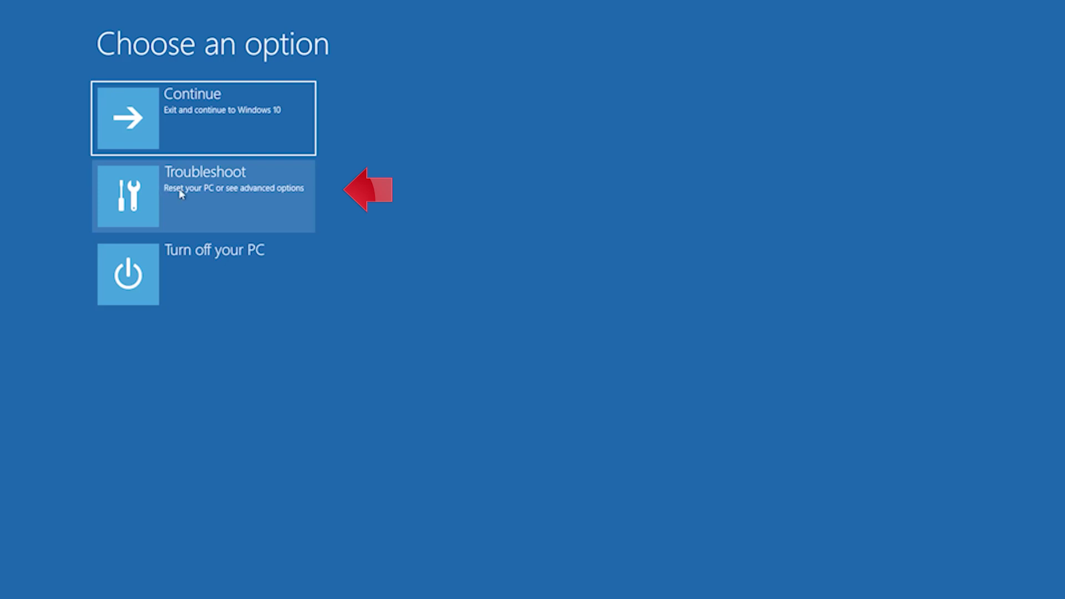
Step: Go through Troubleshoot and Advanced options to Startup Settings, and restart the PC to change the startup behavior
left_click(217, 199)
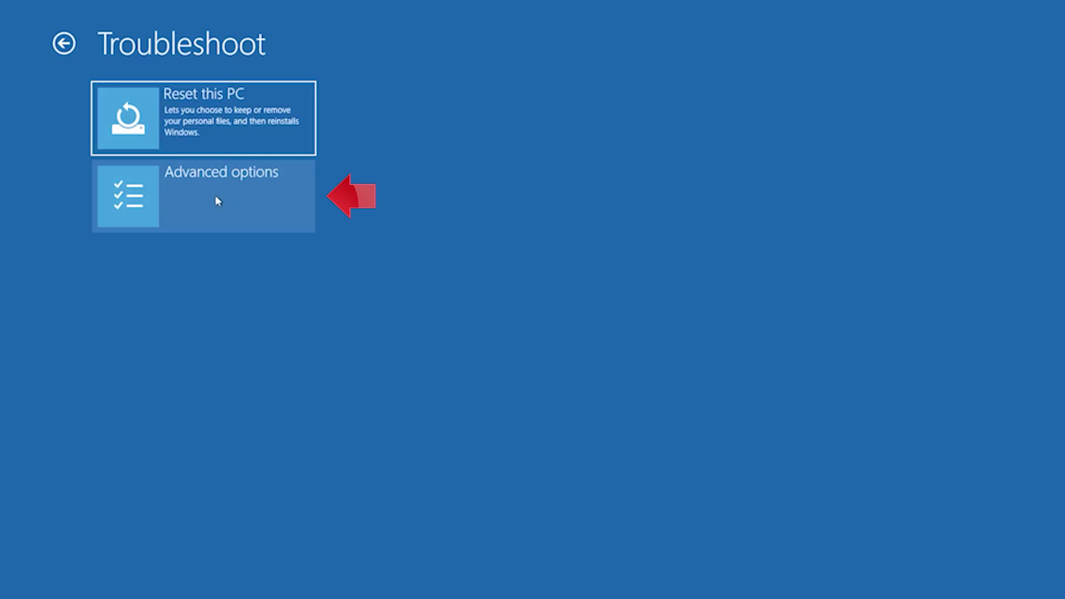
left_click(217, 200)
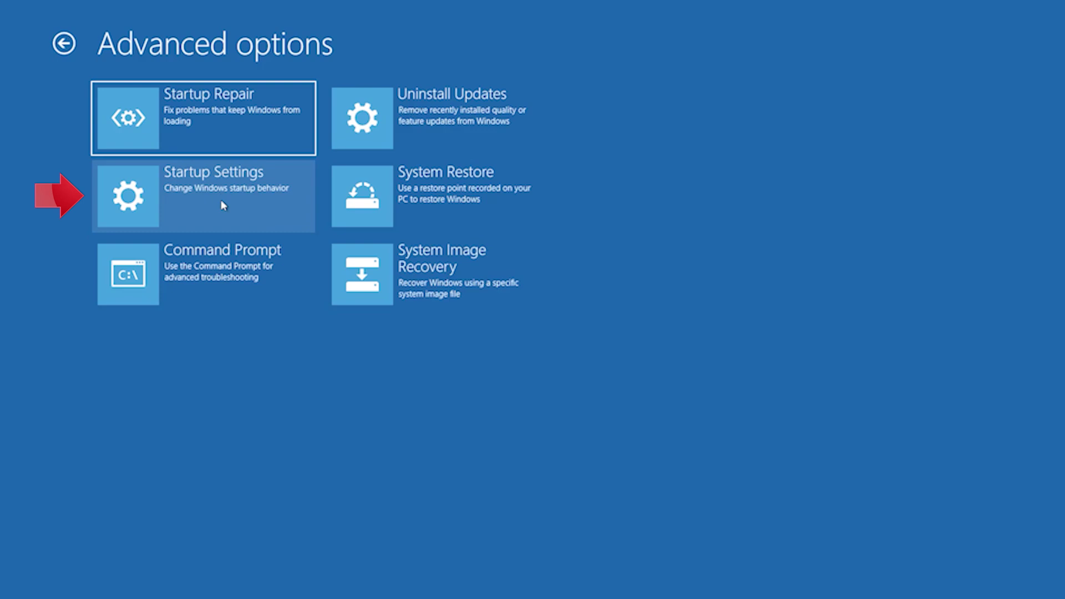
left_click(223, 205)
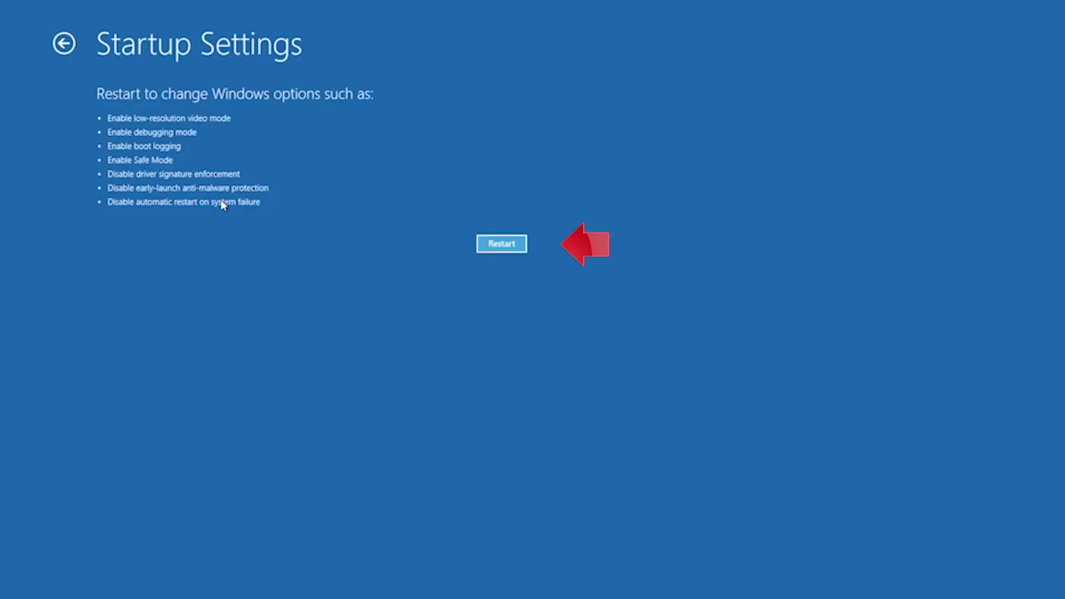
left_click(494, 251)
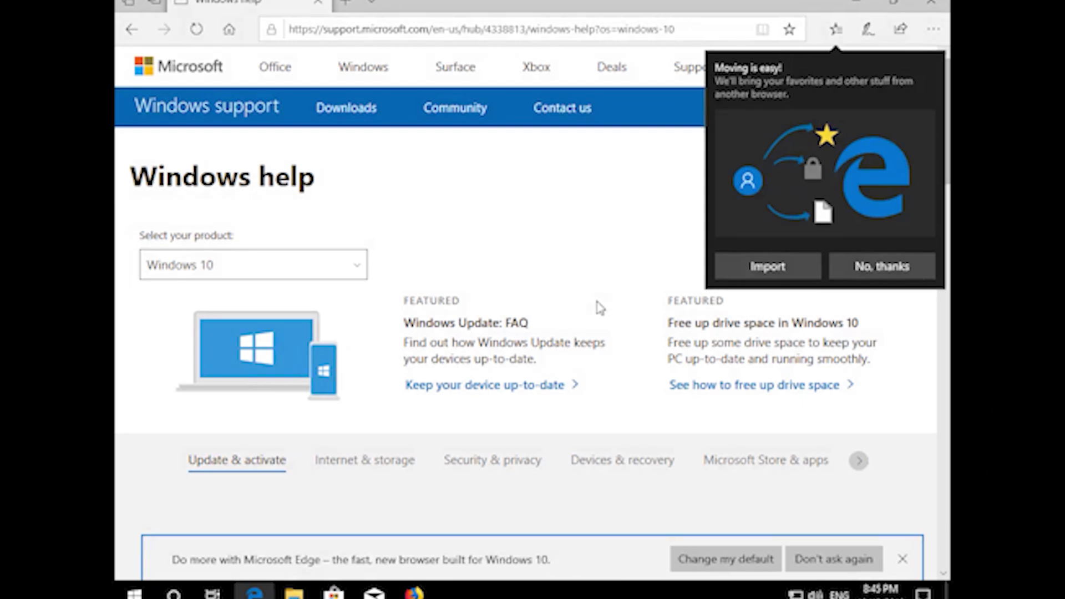
Step: Close the Edge browser window and run Windows Memory Diagnostic with the option Restart now and check for problems
left_click(930, 4)
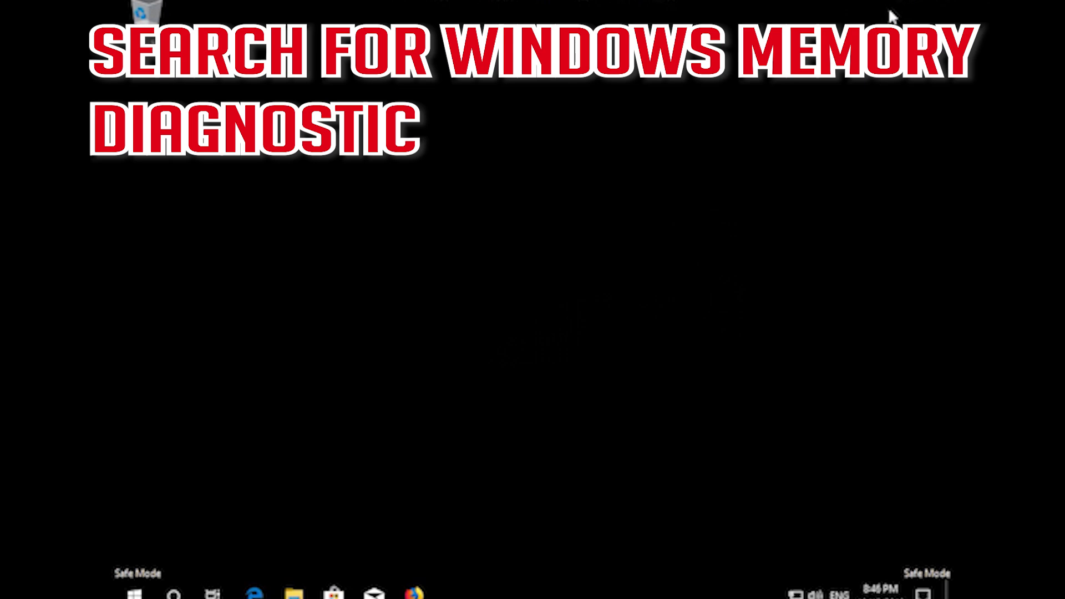
key("super")
type("memo")
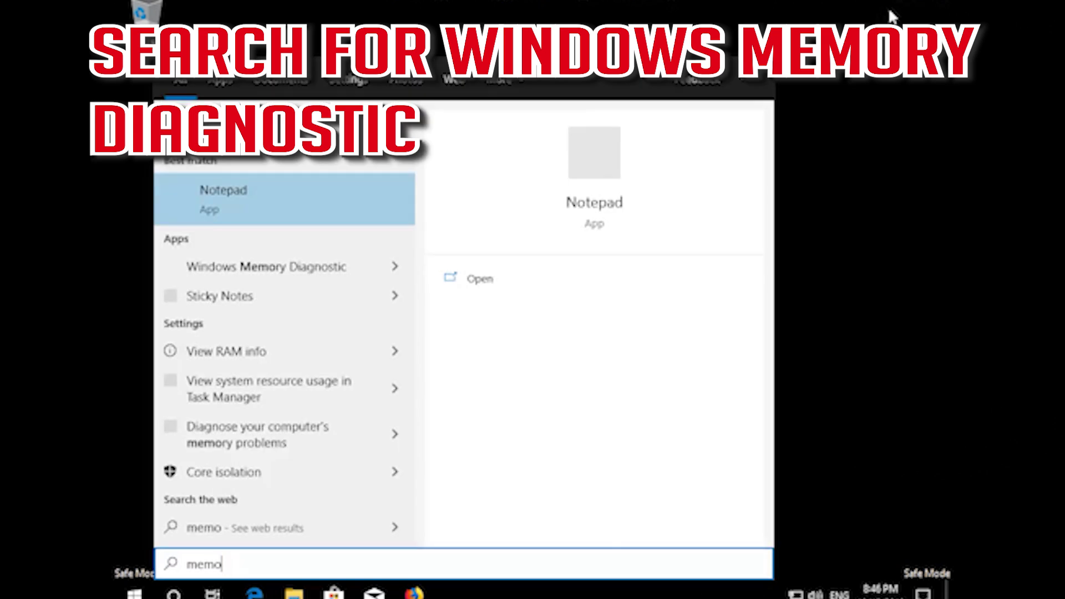
type("ry")
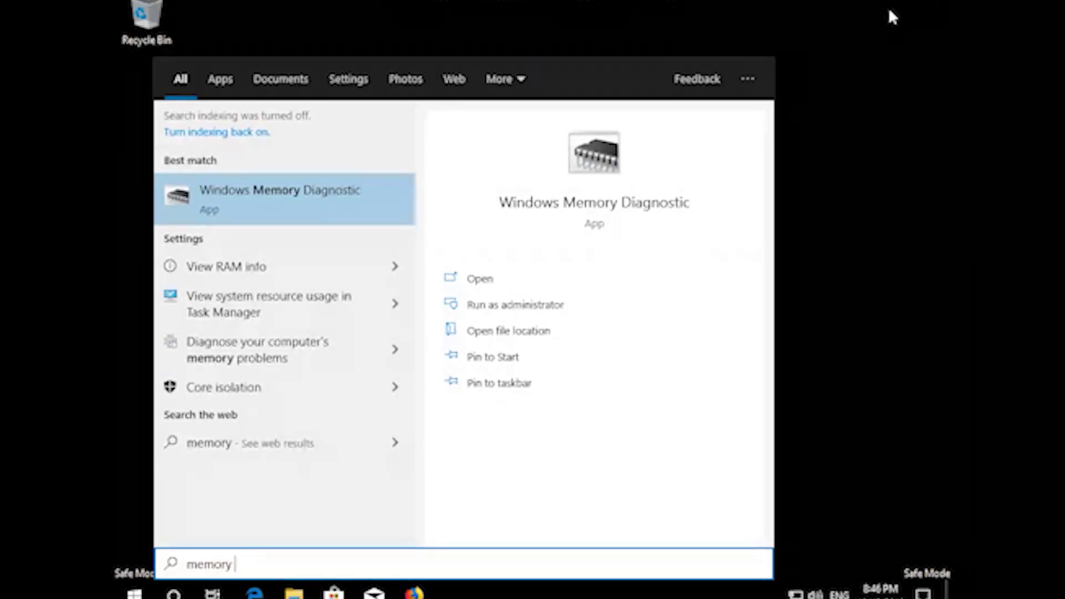
left_click(297, 203)
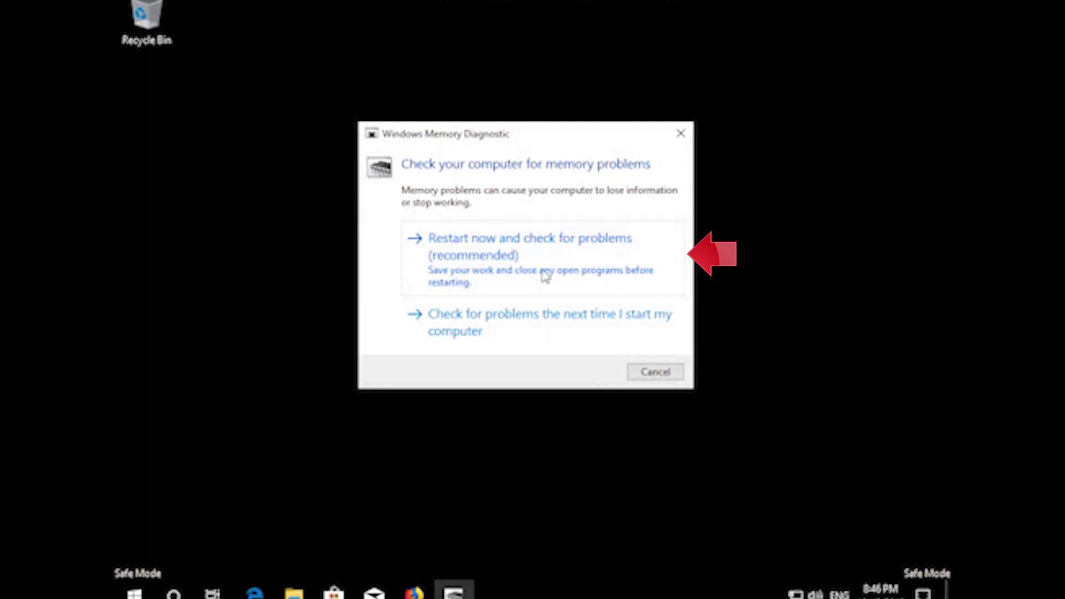
left_click(562, 276)
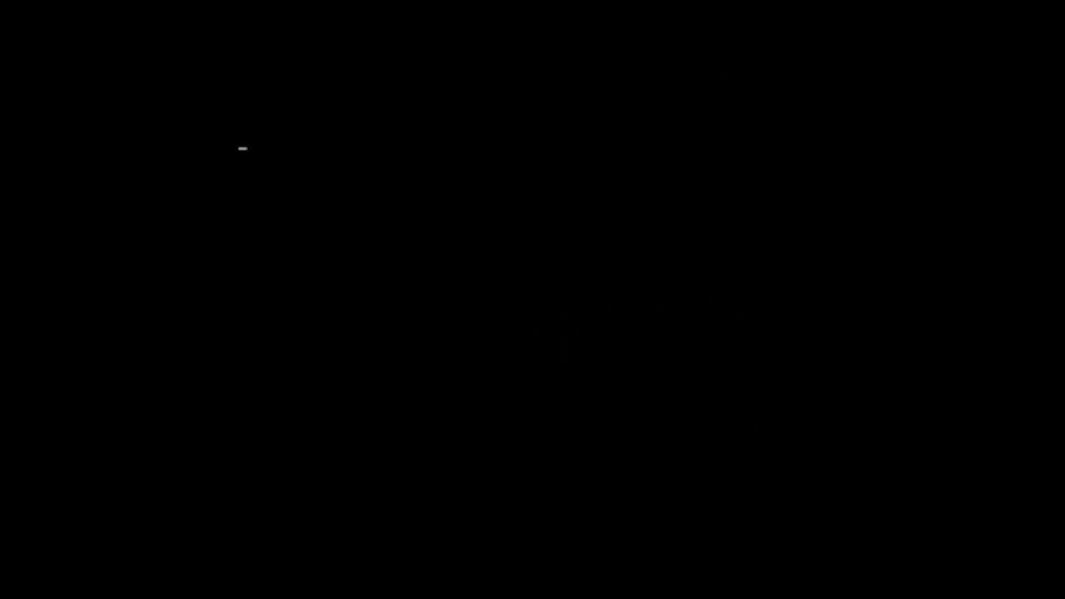